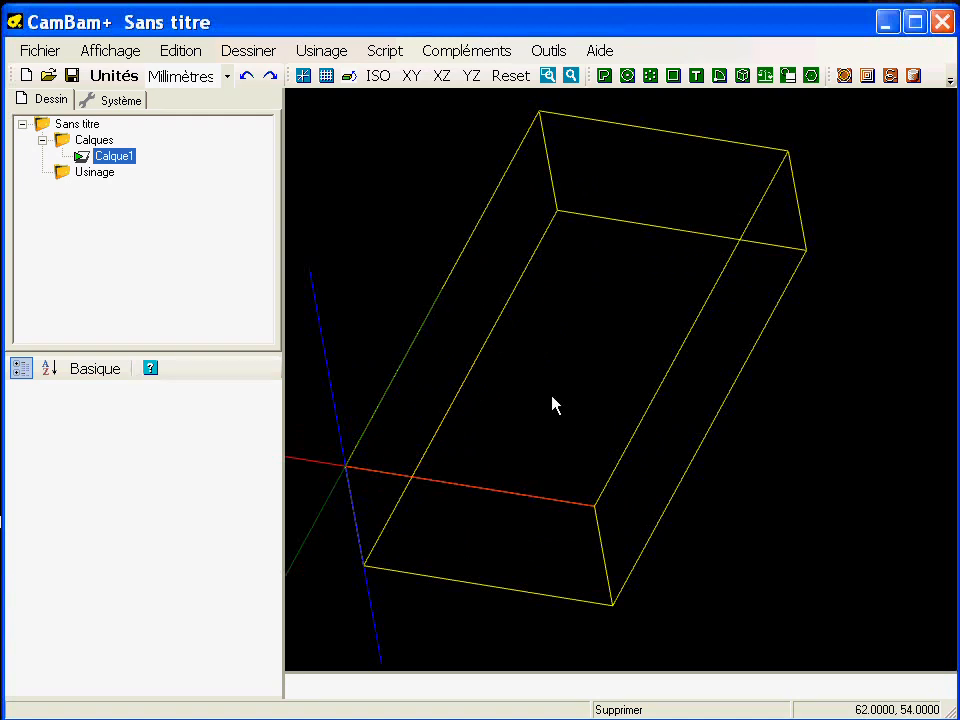
- Show the detailed stock (Brut) properties of the Usinage folder, with the value column widened for reading
{"action": "left_click_drag", "start_coordinate": [546, 429], "coordinate": [634, 429], "text": "alt"}
{"action": "left_click", "coordinate": [93, 176]}
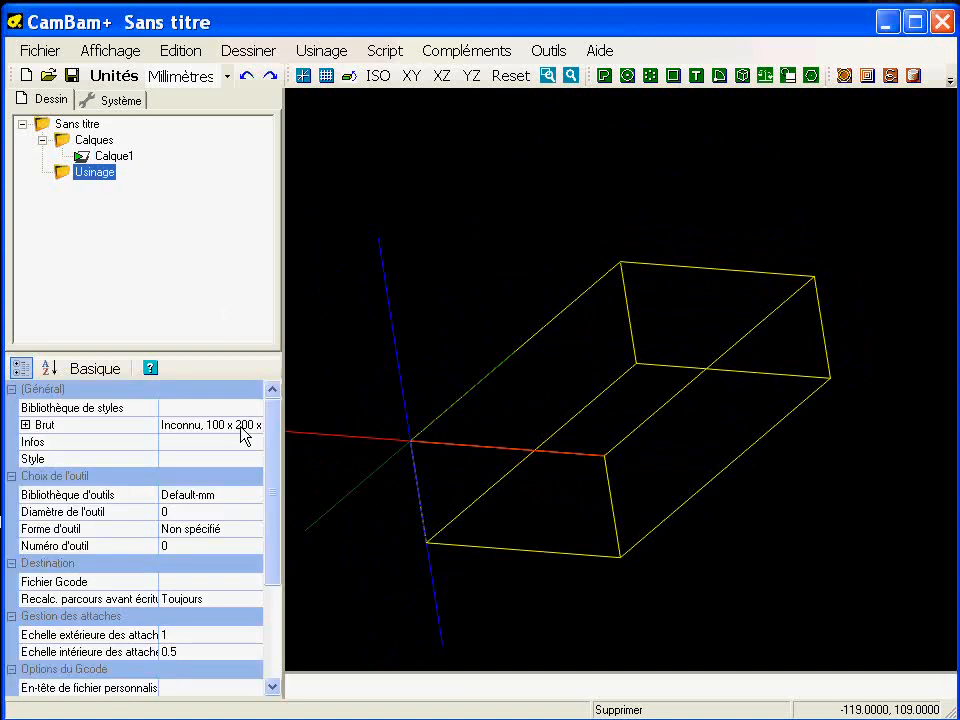
{"action": "left_click_drag", "start_coordinate": [159, 448], "coordinate": [124, 448]}
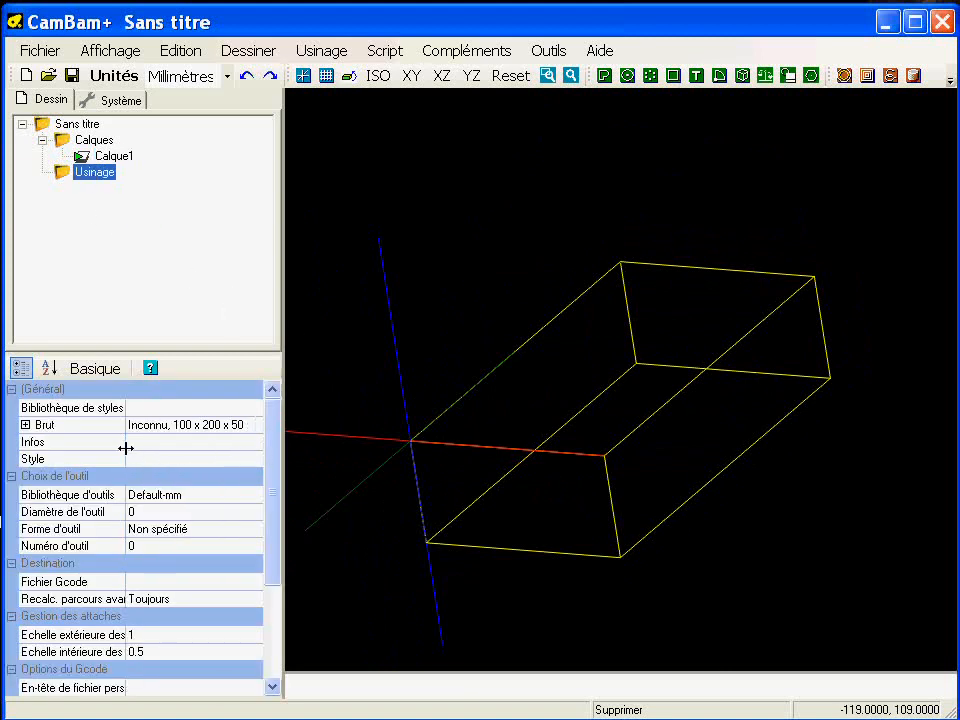
{"action": "left_click", "coordinate": [26, 425]}
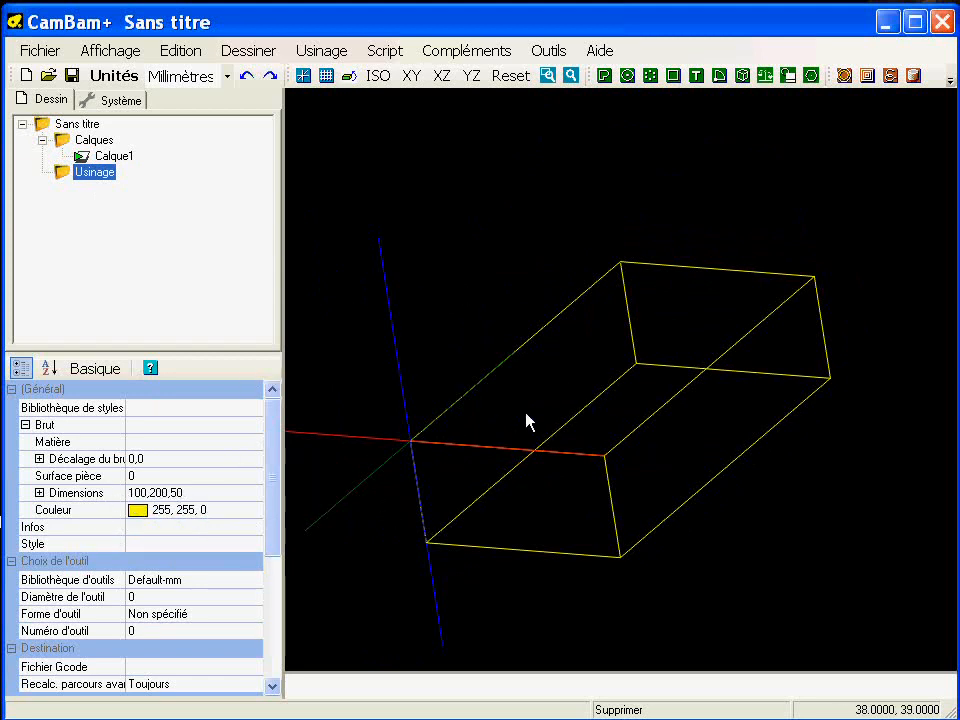
- Display the drawing grid in the flat XY view around the origin
{"action": "double_click", "coordinate": [521, 485], "text": "alt"}
{"action": "middle_click_drag", "start_coordinate": [626, 502], "coordinate": [600, 310]}
{"action": "scroll", "coordinate": [508, 440], "scroll_direction": "up", "scroll_amount": 3}
{"action": "middle_click_drag", "start_coordinate": [612, 470], "coordinate": [590, 444]}
{"action": "scroll", "coordinate": [538, 445], "scroll_direction": "up", "scroll_amount": 2}
{"action": "left_click", "coordinate": [326, 77]}
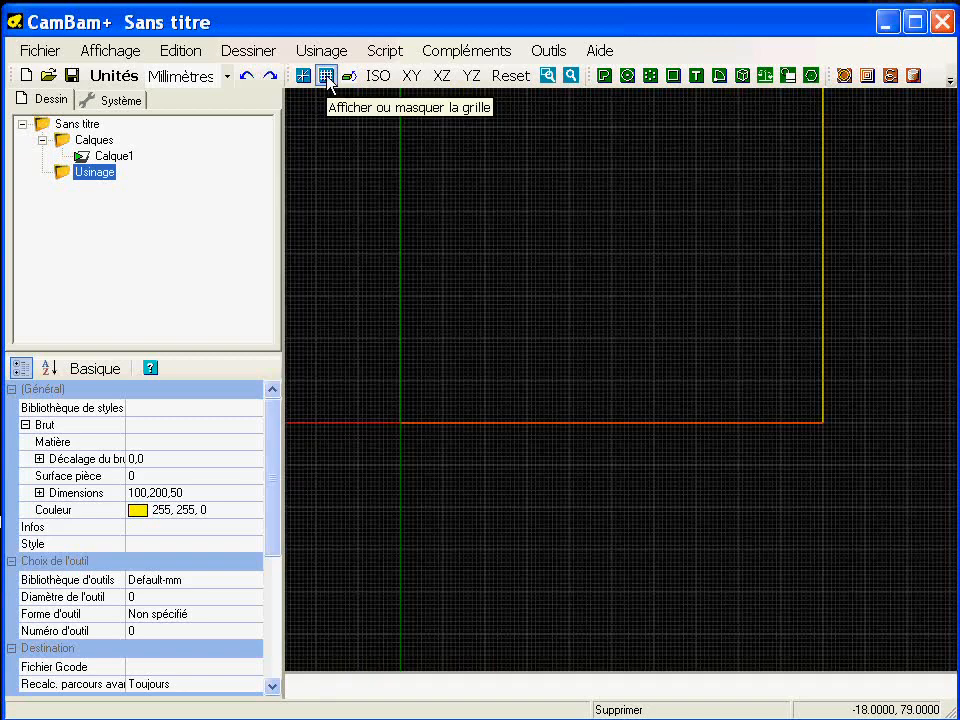
{"action": "middle_click_drag", "start_coordinate": [432, 448], "coordinate": [600, 446]}
{"action": "scroll", "coordinate": [600, 446], "scroll_direction": "up", "scroll_amount": 3}
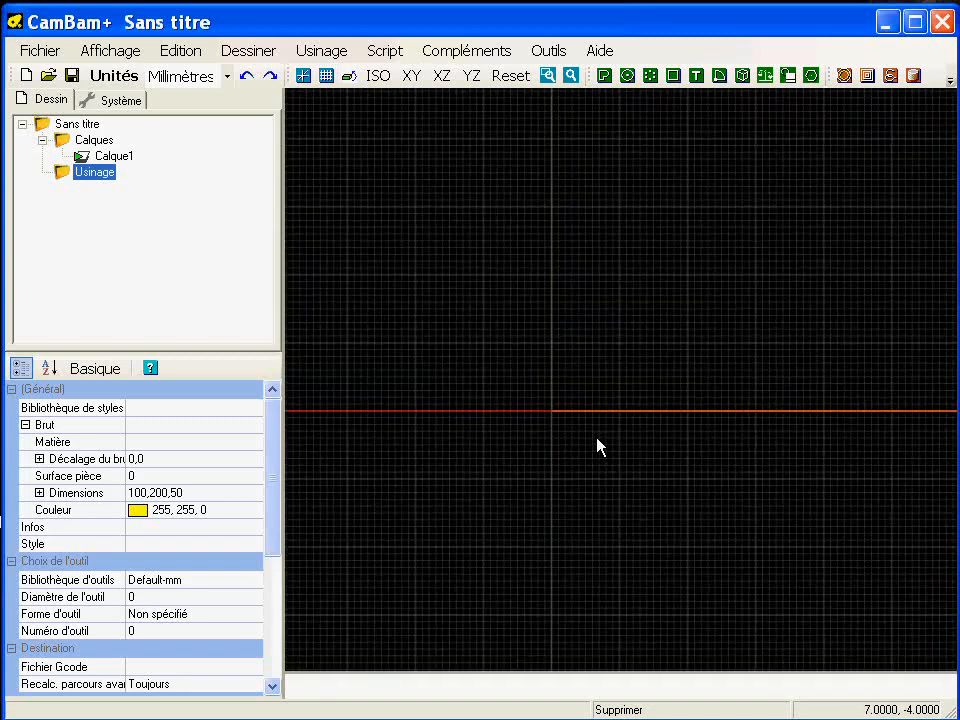
{"action": "scroll", "coordinate": [600, 448], "scroll_direction": "down", "scroll_amount": 1}
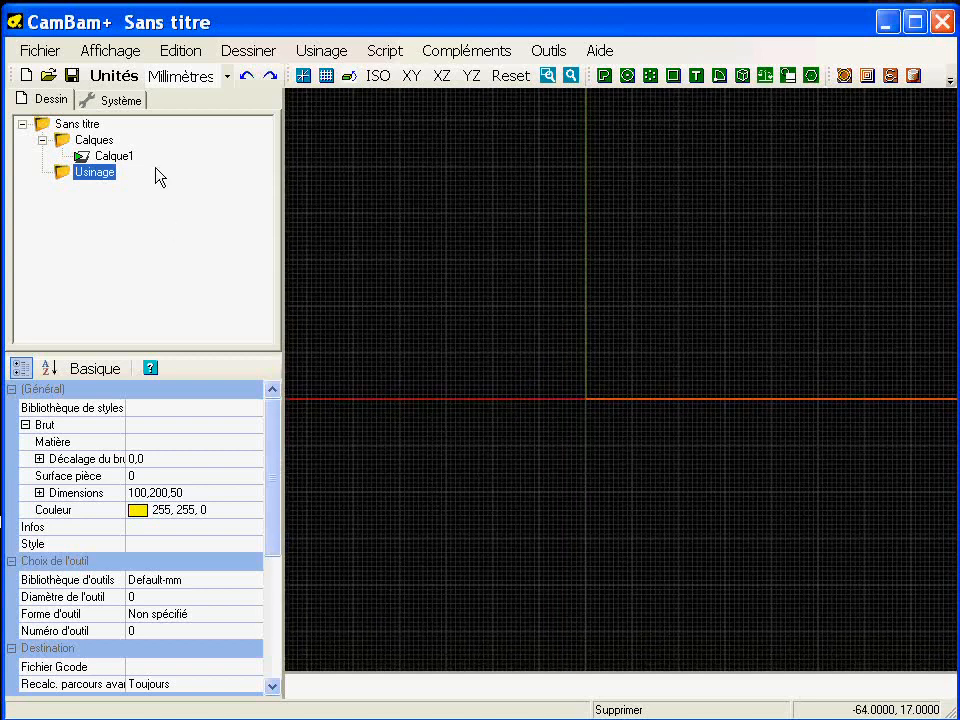
- Check whether grid snapping (Accrochage à la grille) is enabled
{"action": "left_click", "coordinate": [112, 50]}
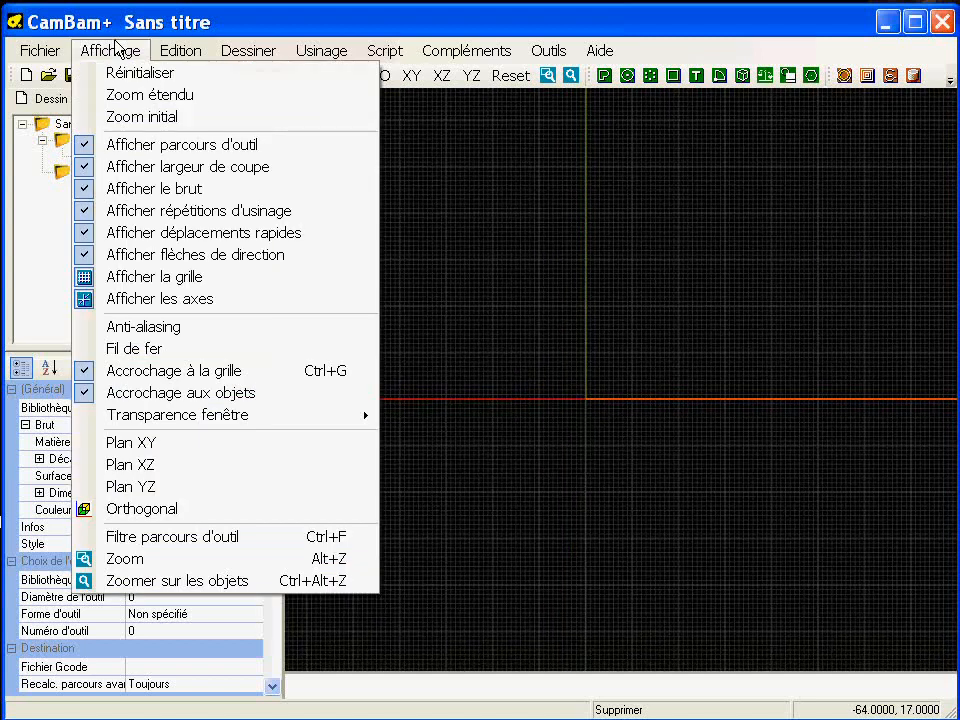
{"action": "left_click", "coordinate": [199, 371]}
{"action": "left_click", "coordinate": [490, 56]}
{"action": "left_click", "coordinate": [491, 21]}
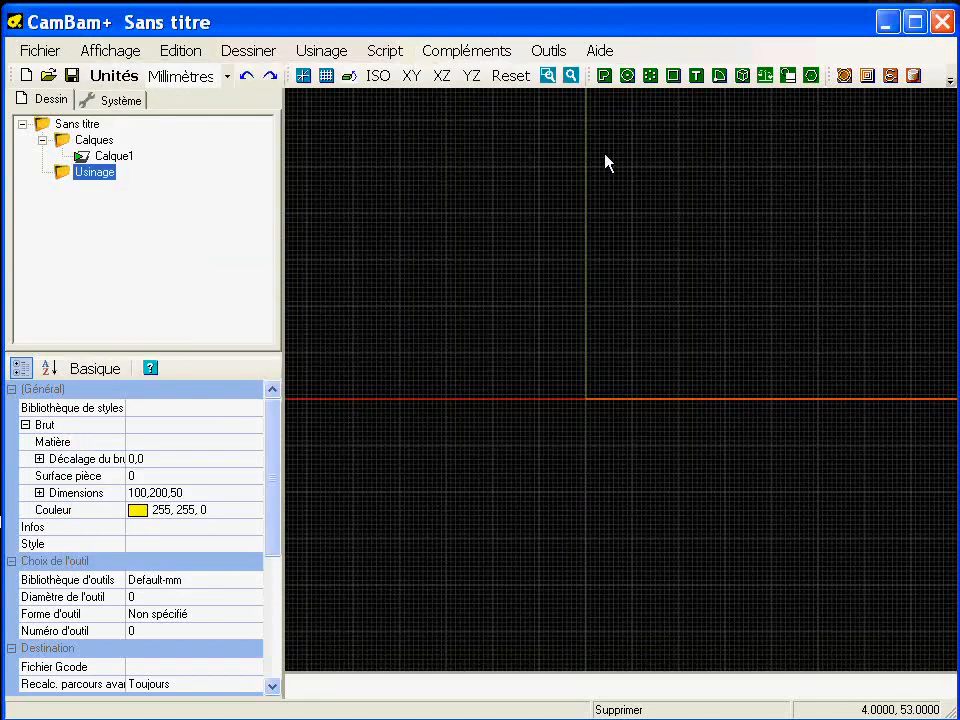
- Draw a circle centred on the origin, about 74 mm in diameter
{"action": "left_click", "coordinate": [628, 77]}
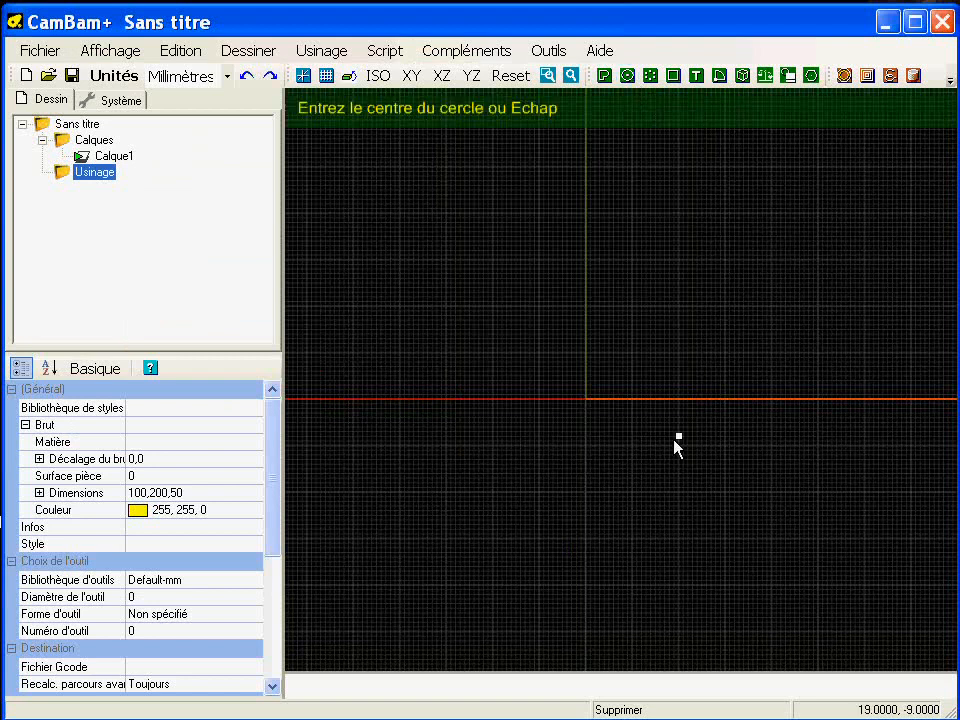
{"action": "left_click", "coordinate": [586, 399]}
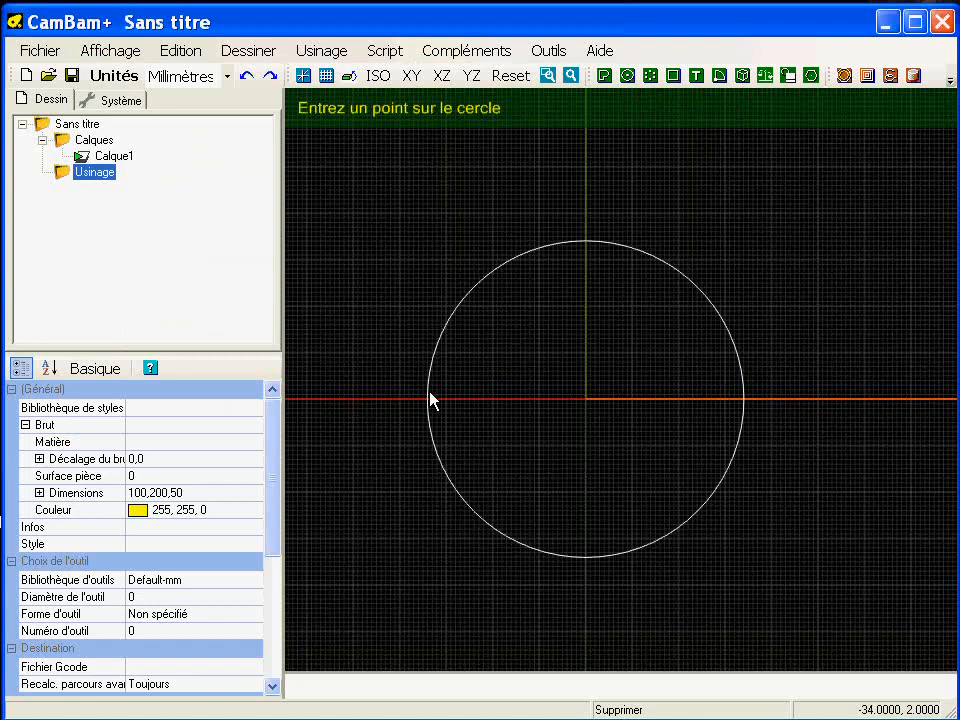
{"action": "left_click", "coordinate": [415, 400]}
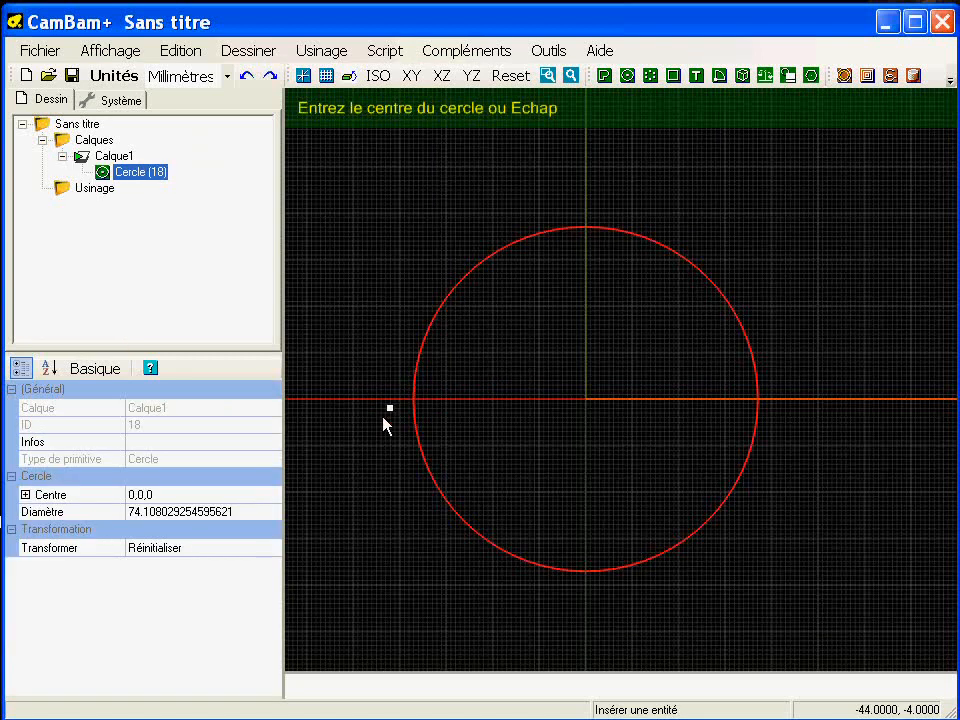
{"action": "key", "text": "Escape"}
- Set the circle's diameter to 60 mm
{"action": "left_click", "coordinate": [197, 514]}
{"action": "left_click", "coordinate": [199, 516]}
{"action": "type", "text": "60"}
{"action": "key", "text": "Return"}
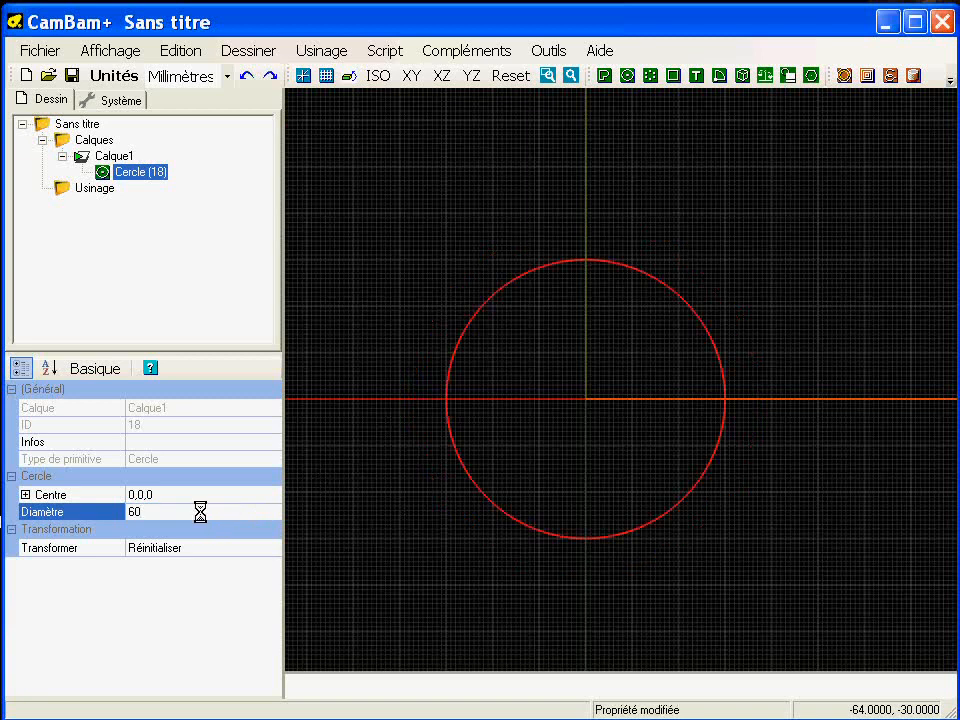
- Draw an open horizontal polyline from about (-51, -5) across the whole circle, slightly below its centre and extending past both sides
{"action": "scroll", "coordinate": [530, 425], "scroll_direction": "down", "scroll_amount": 1}
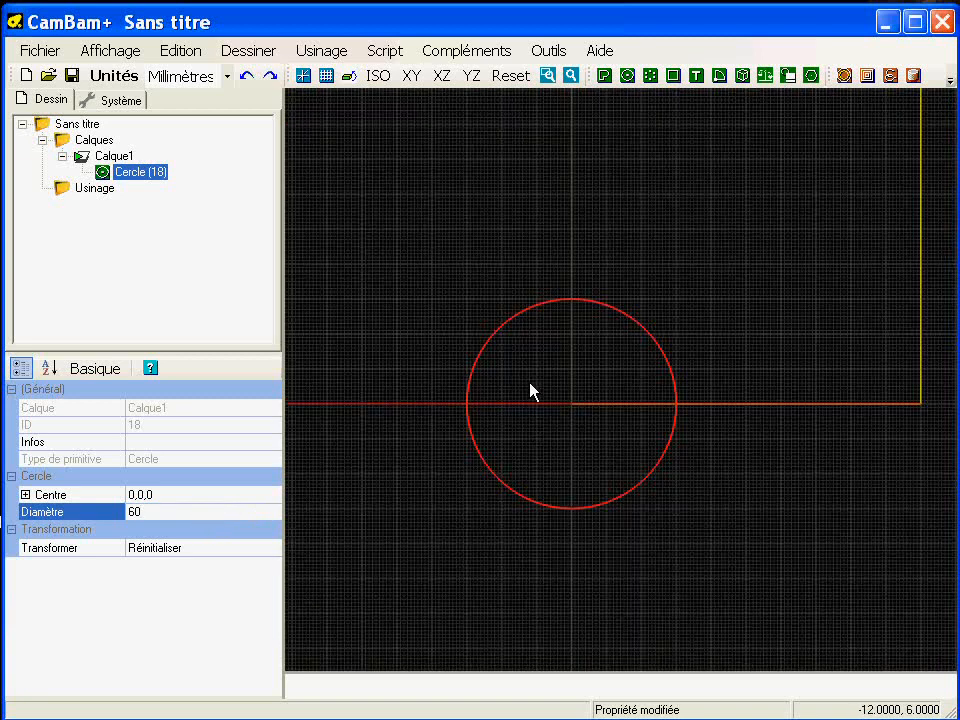
{"action": "left_click", "coordinate": [603, 75]}
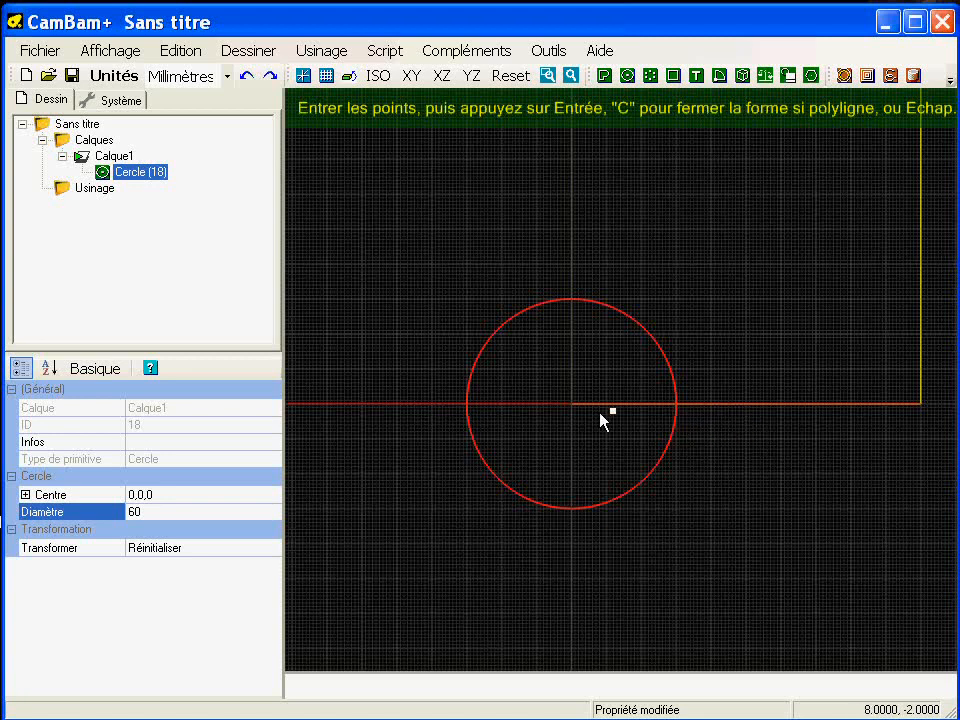
{"action": "left_click", "coordinate": [393, 421]}
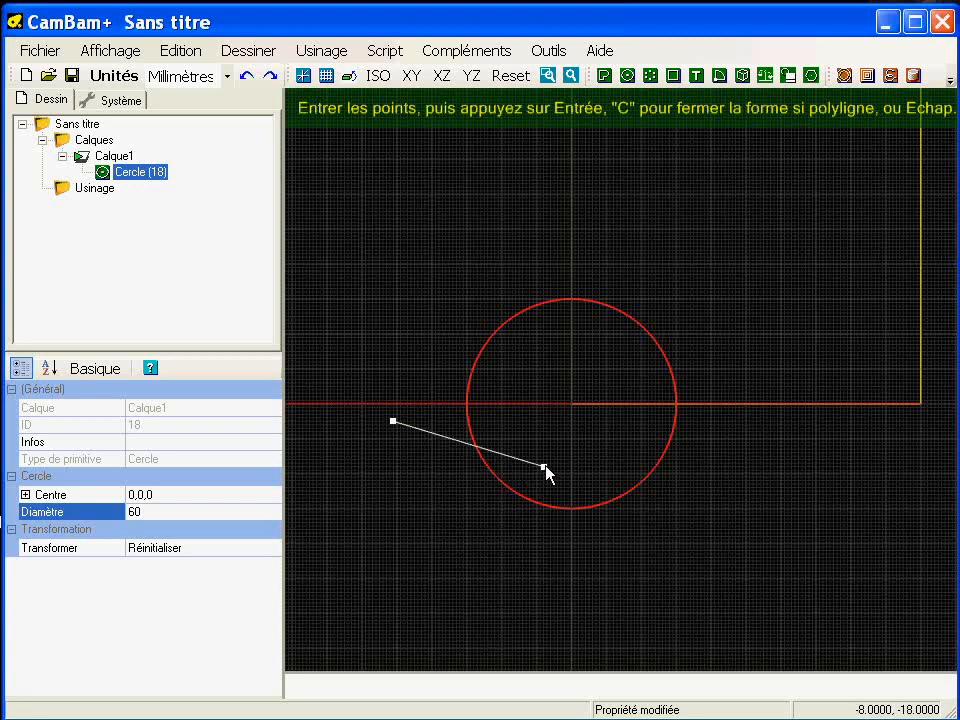
{"action": "left_click", "coordinate": [746, 421]}
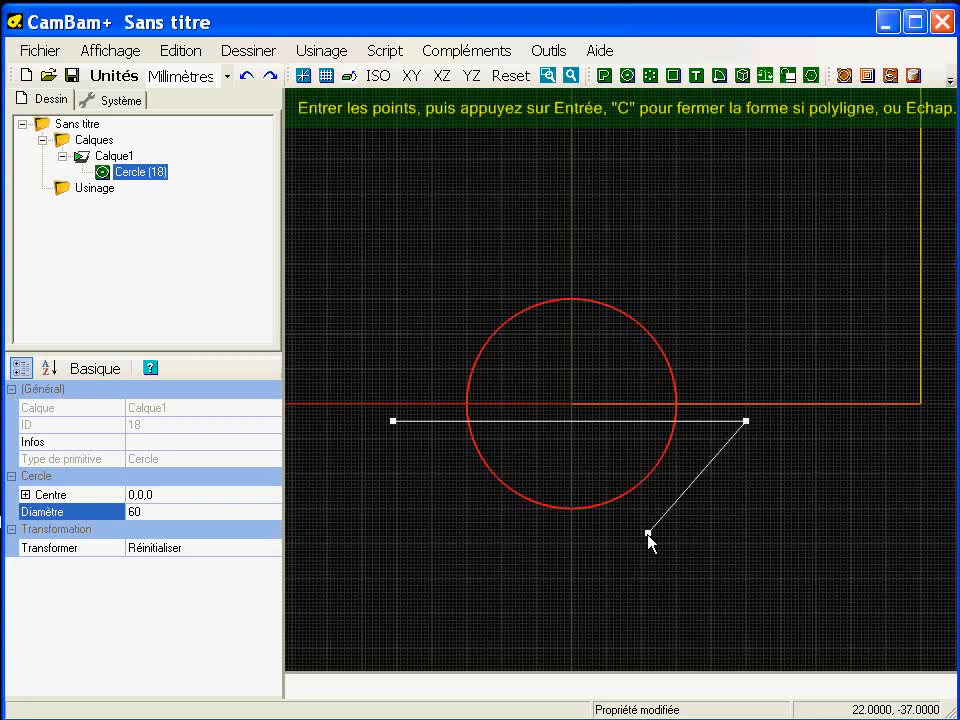
{"action": "key", "text": "Return"}
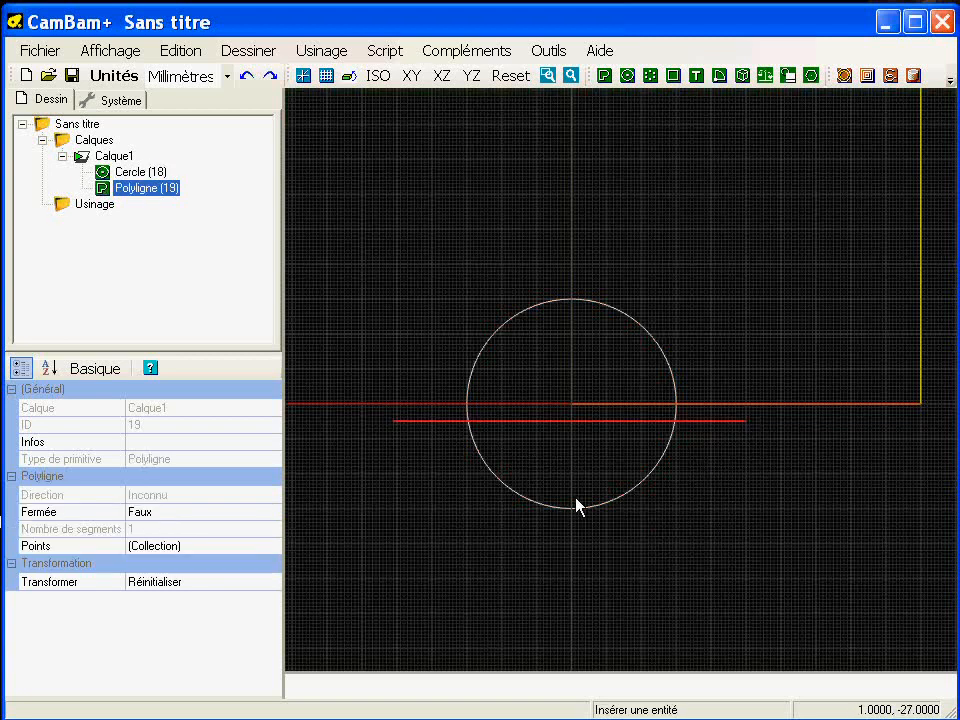
- Cut the circle and the line at their intersections (Couper à l'intersection) with a tolerance of .02
{"action": "left_click", "coordinate": [505, 484], "text": "ctrl"}
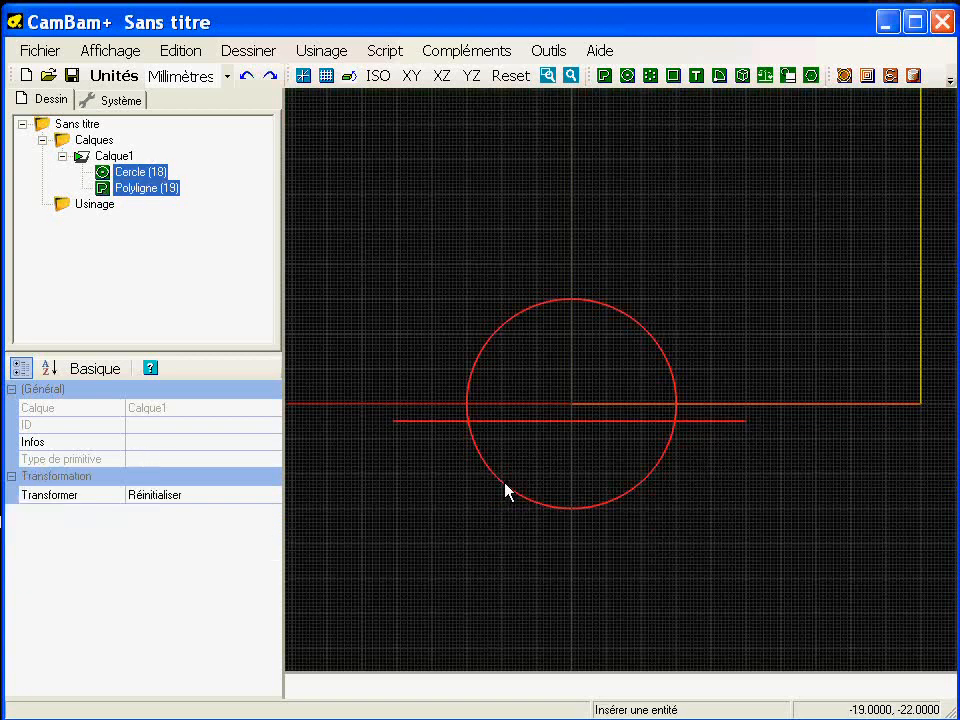
{"action": "right_click", "coordinate": [306, 144]}
{"action": "mouse_move", "coordinate": [328, 193]}
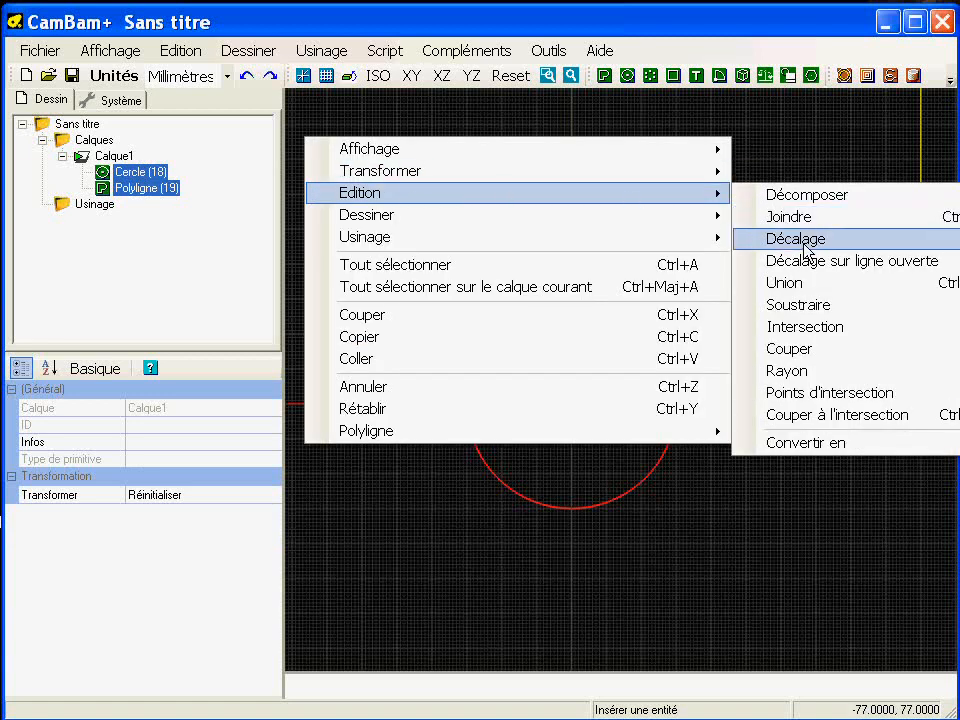
{"action": "left_click", "coordinate": [820, 416]}
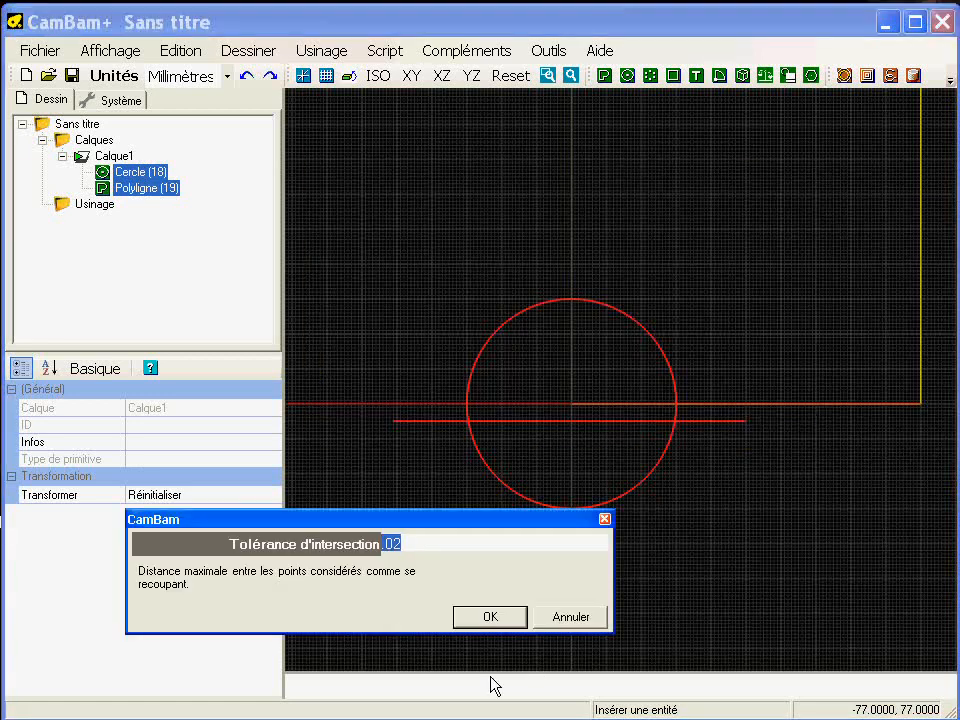
{"action": "left_click", "coordinate": [495, 618]}
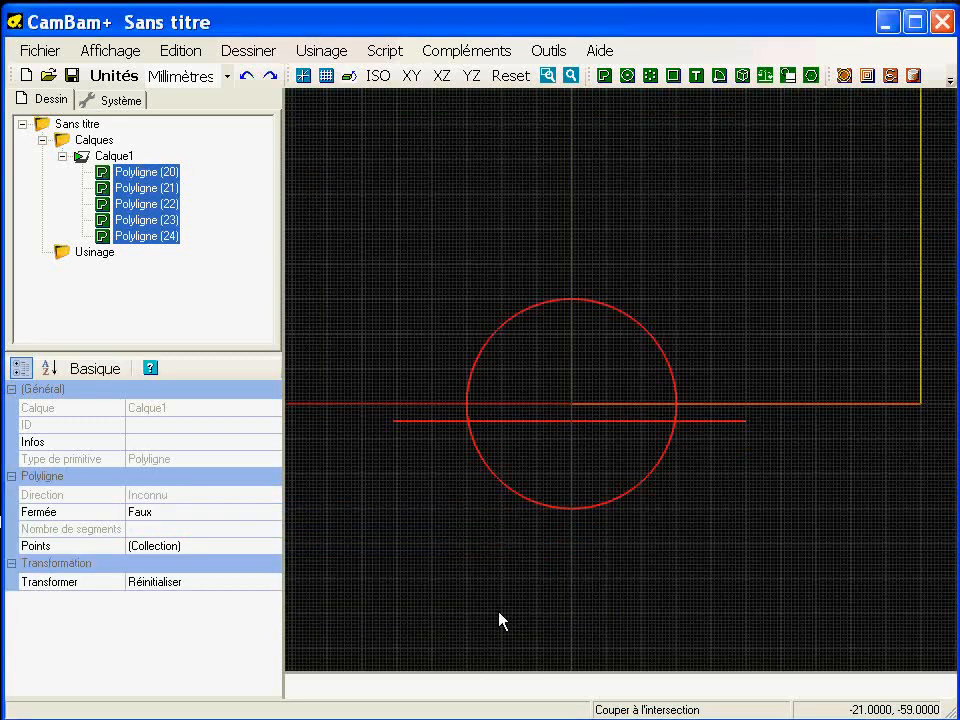
- Delete the upper arc and the line segment inside the circle
{"action": "left_click", "coordinate": [495, 426]}
{"action": "left_click", "coordinate": [492, 420]}
{"action": "left_click", "coordinate": [467, 392], "text": "ctrl"}
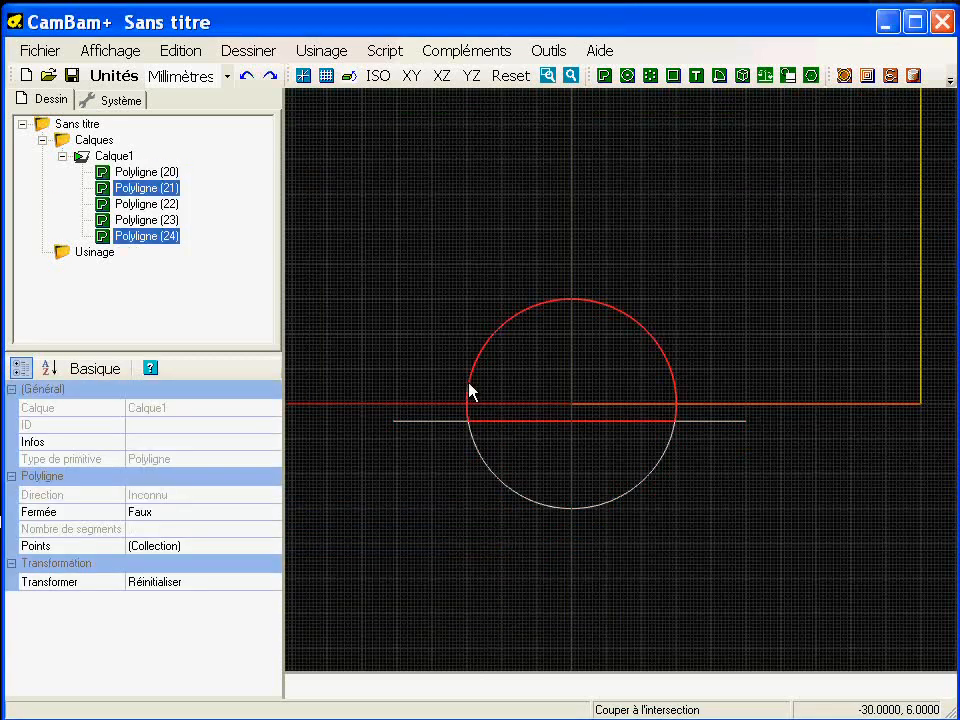
{"action": "key", "text": "Delete"}
{"action": "key", "text": "Return"}
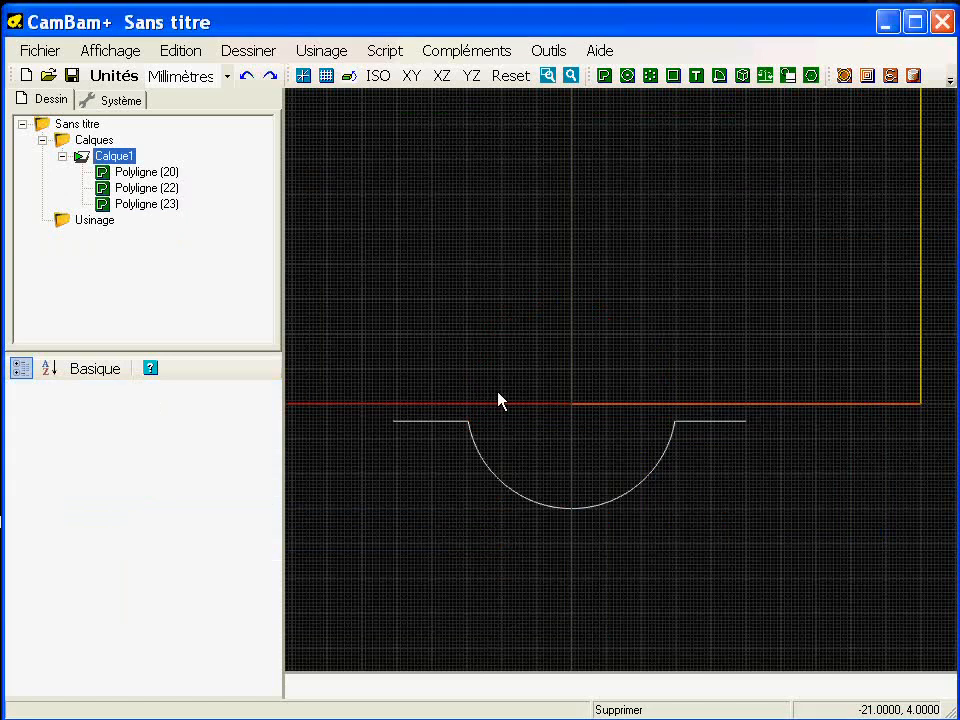
- Join the two outer line segments and the lower arc into one polyline with a joining tolerance of .1
{"action": "left_click_drag", "start_coordinate": [362, 420], "coordinate": [829, 553]}
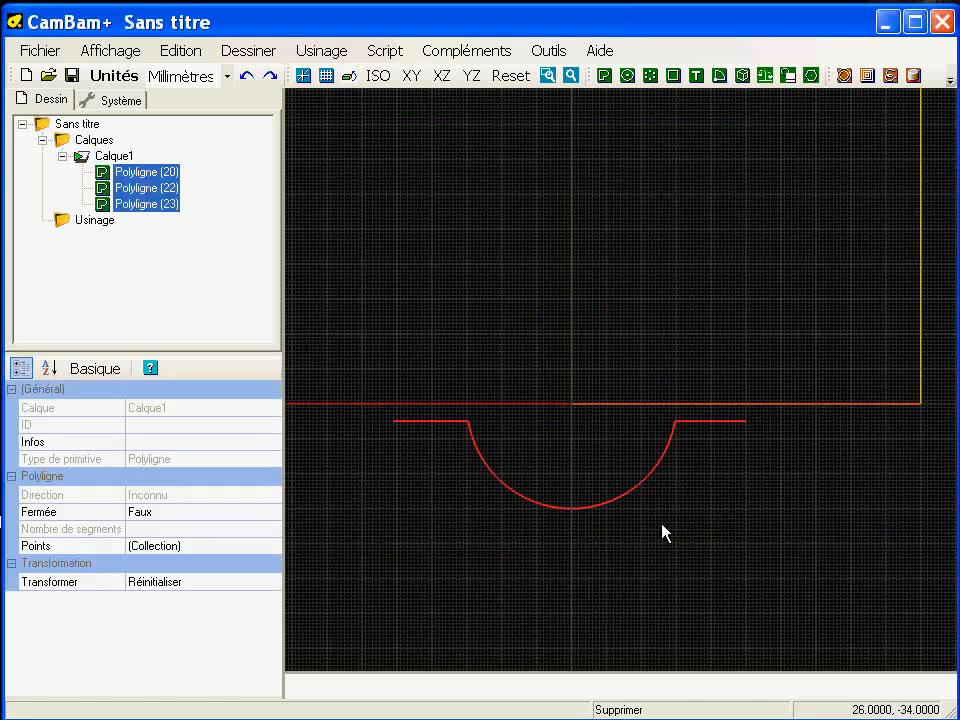
{"action": "right_click", "coordinate": [303, 203]}
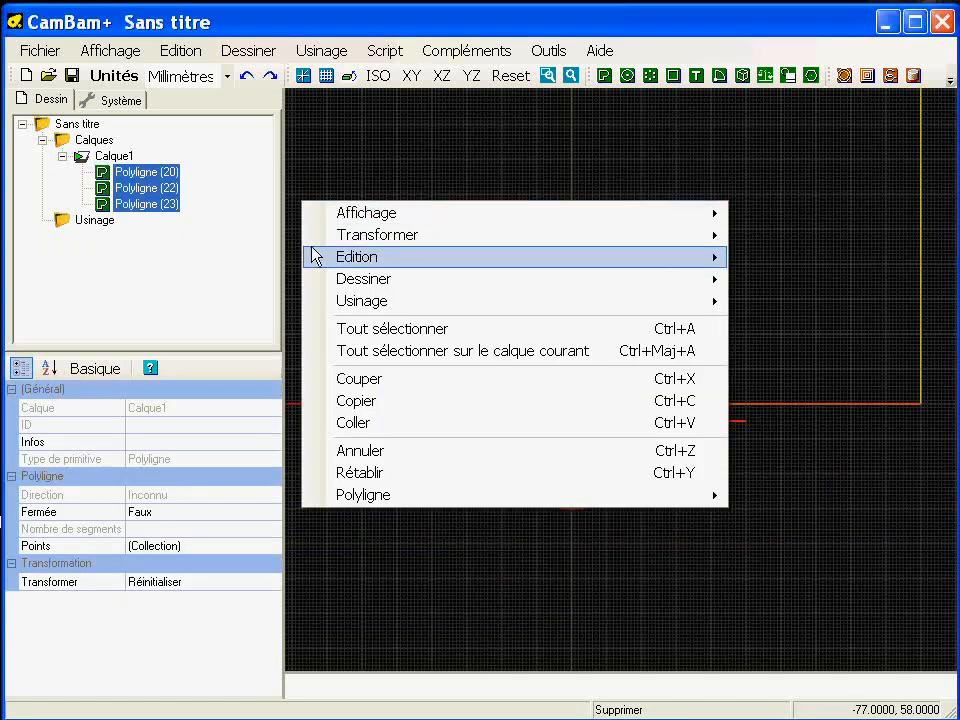
{"action": "mouse_move", "coordinate": [315, 256]}
{"action": "left_click", "coordinate": [793, 279]}
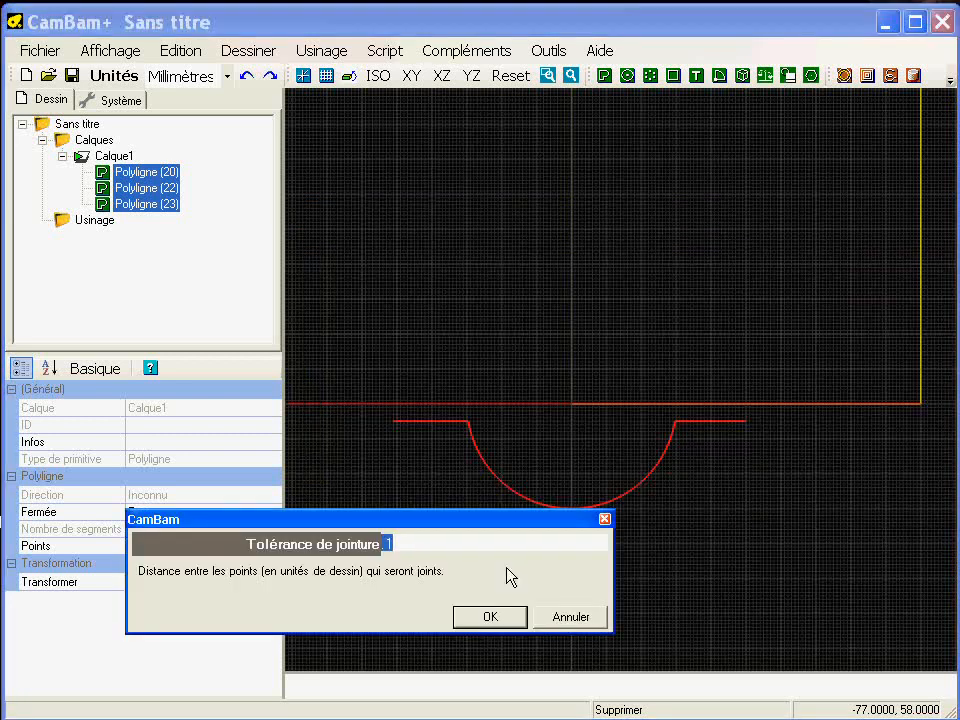
{"action": "left_click", "coordinate": [489, 616]}
- Move the joined profile numerically (Déplacements numériques) by 5 mm in Y+ and 50 mm in X
{"action": "scroll", "coordinate": [520, 520], "scroll_direction": "up", "scroll_amount": 1}
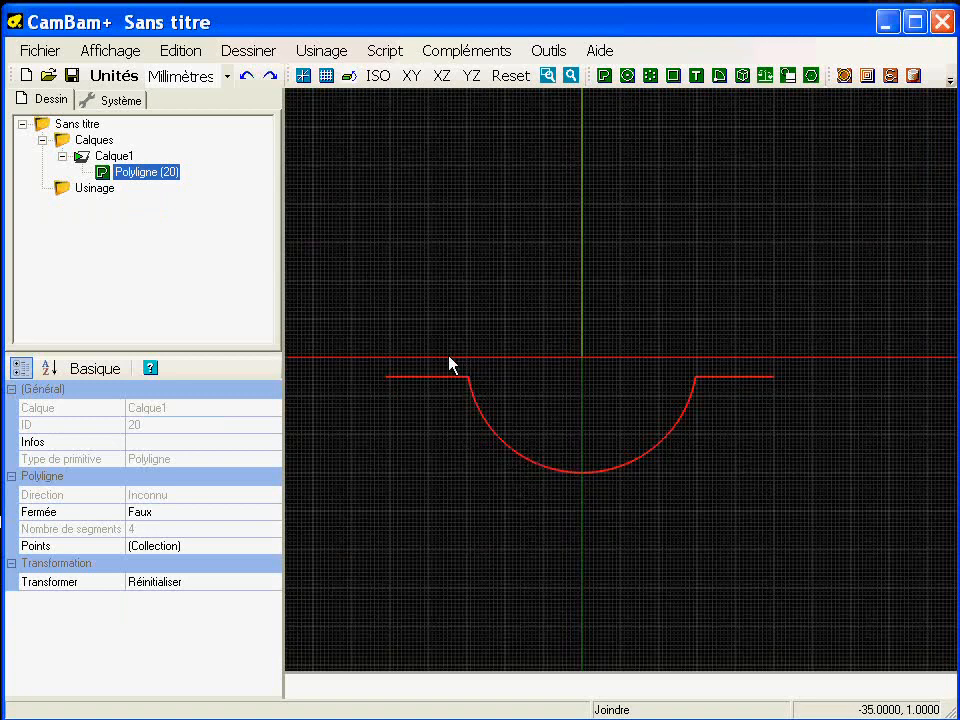
{"action": "scroll", "coordinate": [686, 396], "scroll_direction": "down", "scroll_amount": 1}
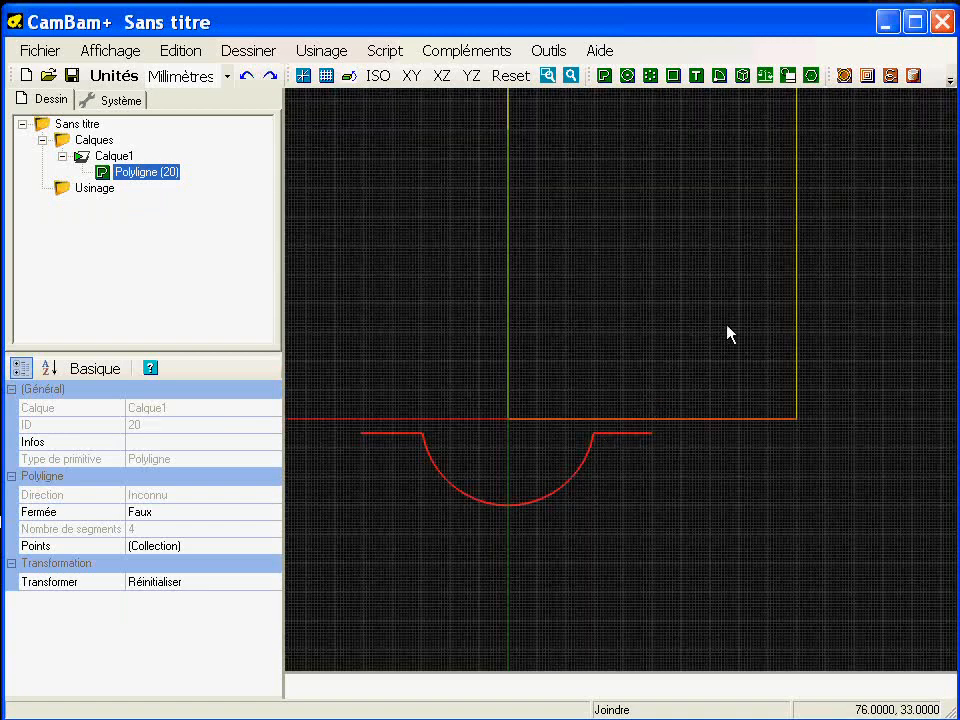
{"action": "middle_click_drag", "start_coordinate": [553, 452], "coordinate": [516, 345]}
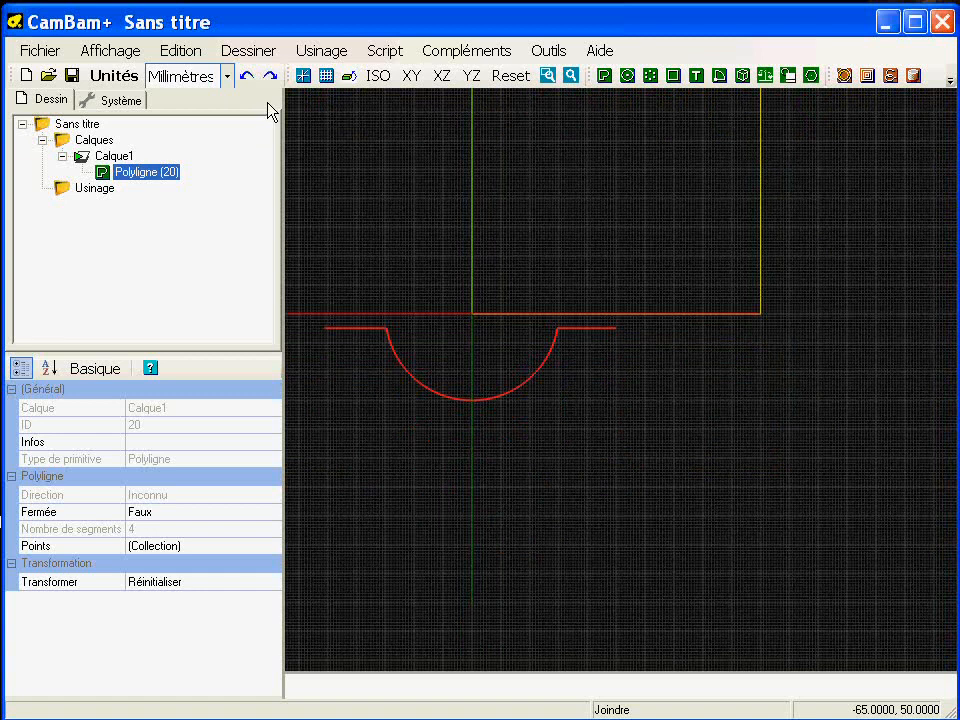
{"action": "left_click", "coordinate": [180, 50]}
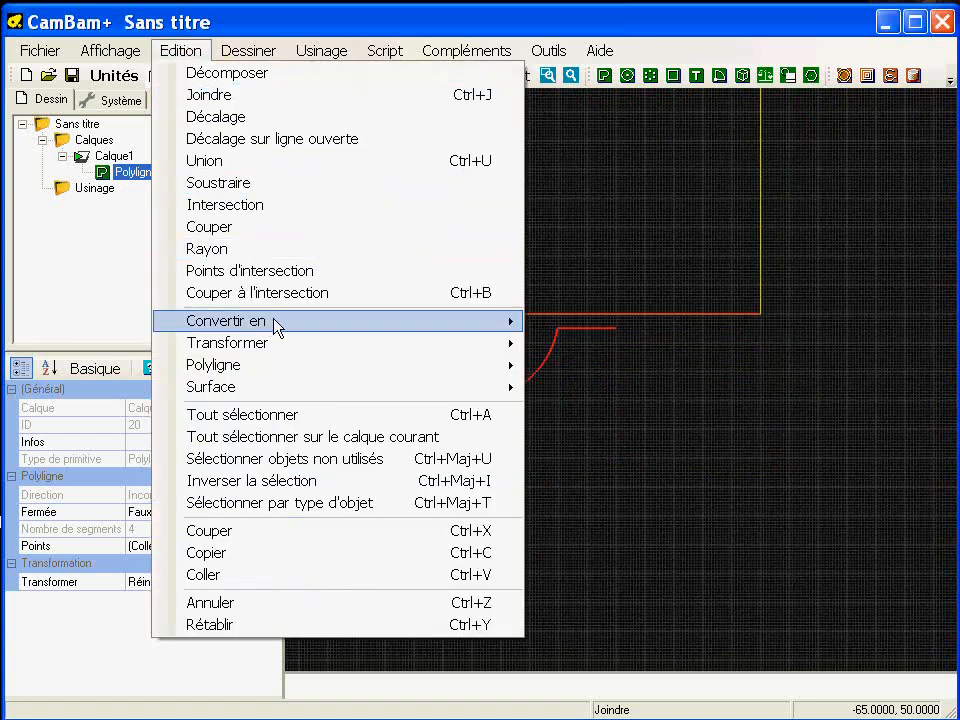
{"action": "mouse_move", "coordinate": [339, 343]}
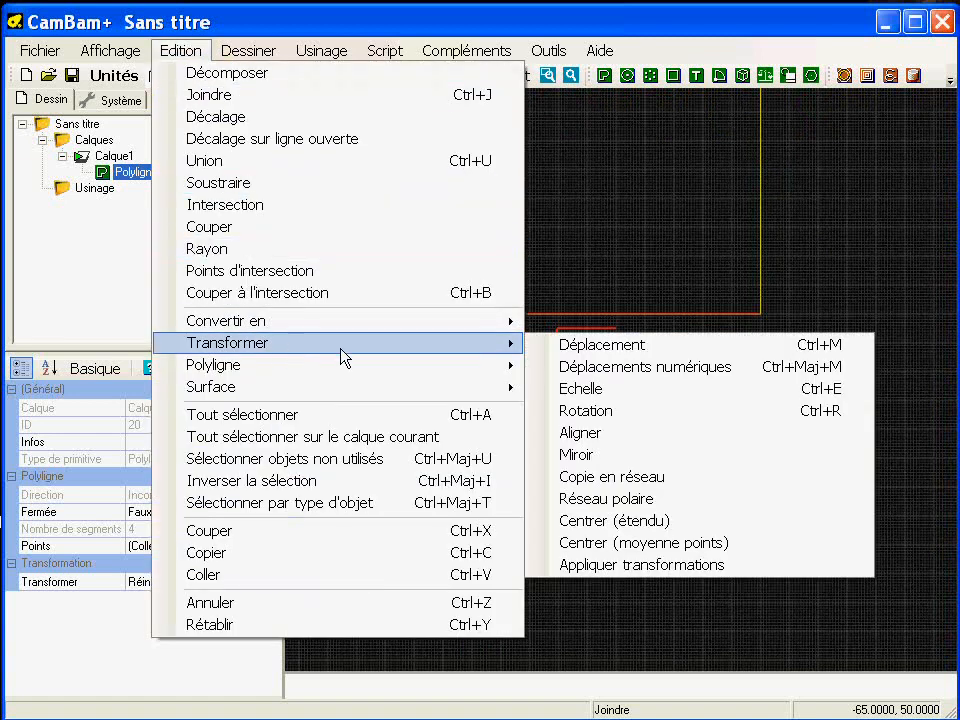
{"action": "left_click", "coordinate": [762, 375]}
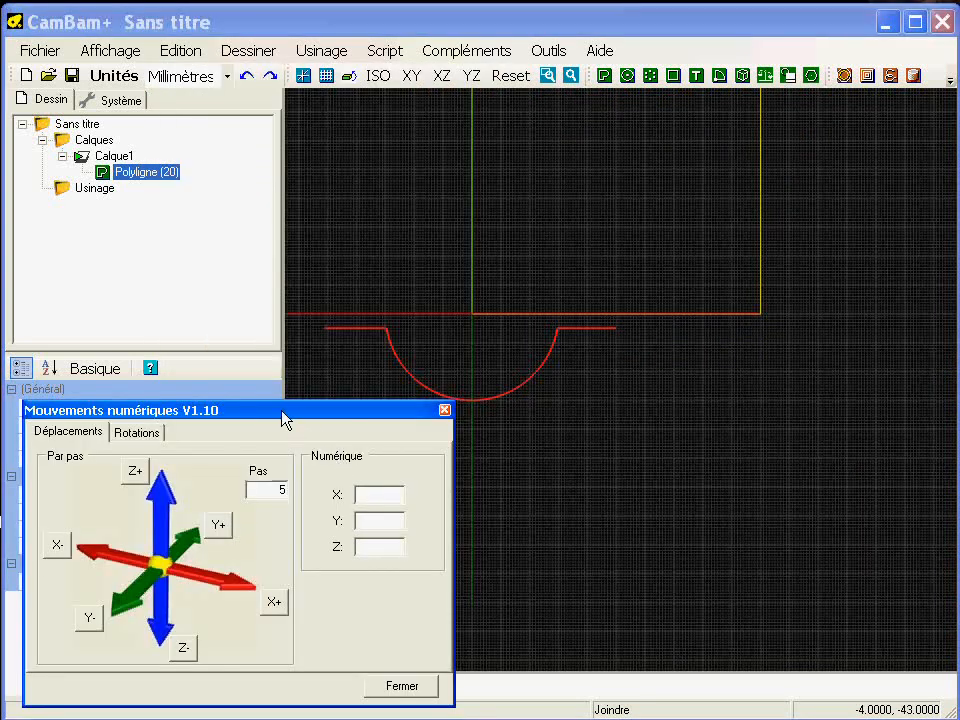
{"action": "left_click_drag", "start_coordinate": [284, 420], "coordinate": [284, 425]}
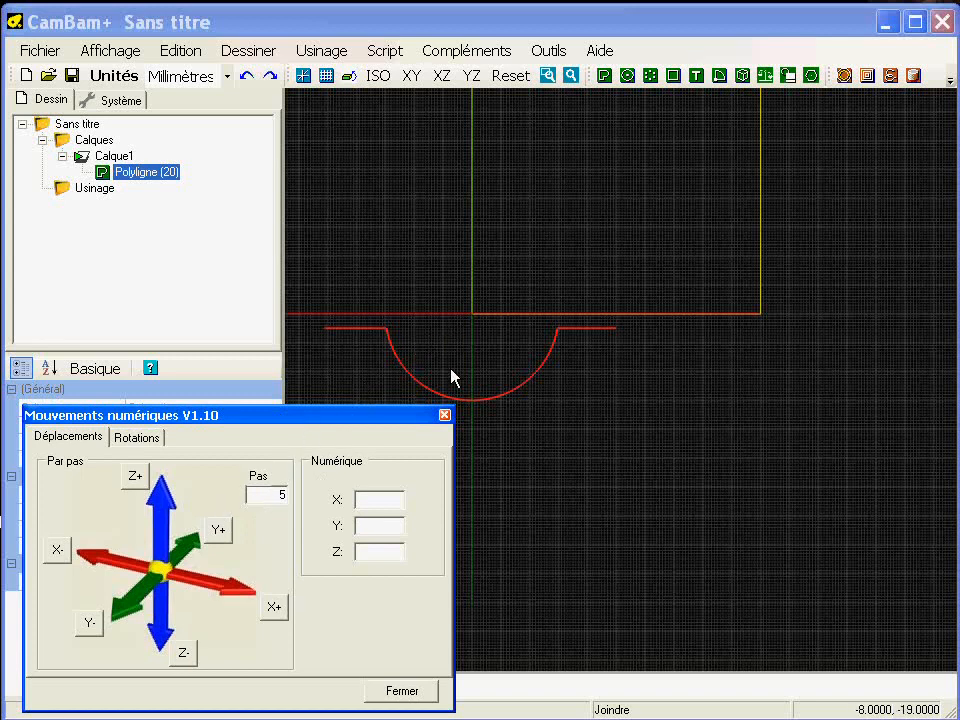
{"action": "left_click", "coordinate": [222, 530]}
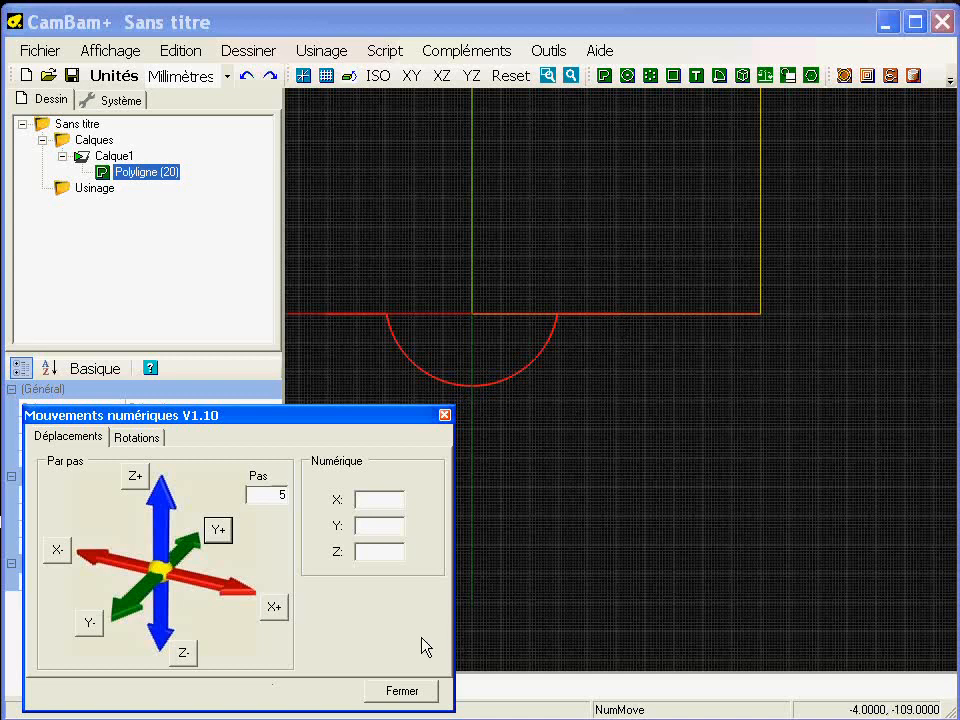
{"action": "type", "text": "50"}
{"action": "key", "text": "Return"}
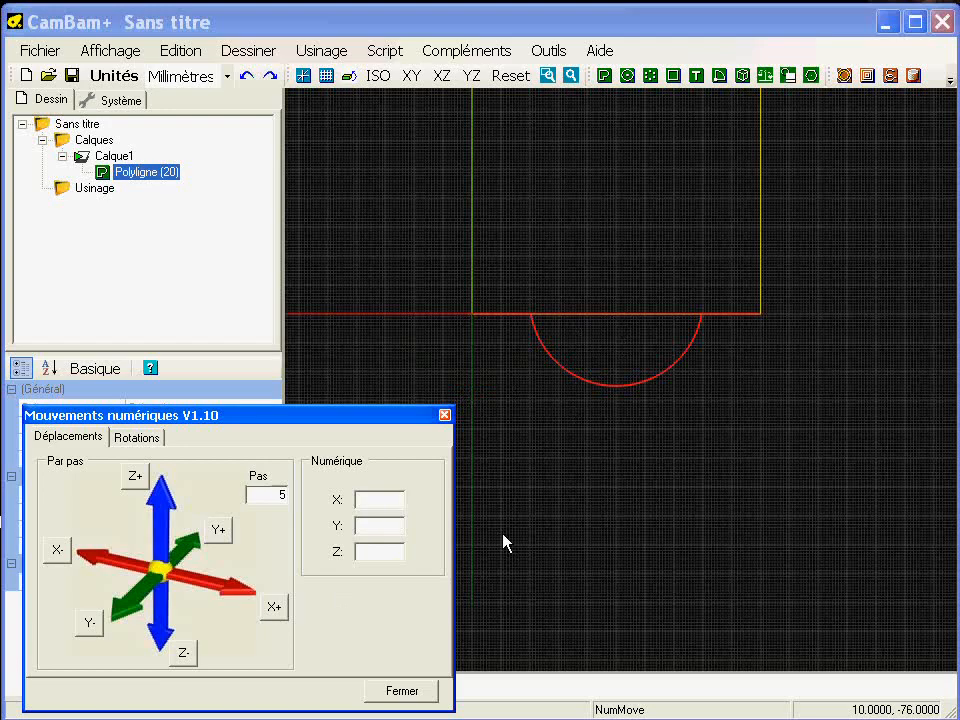
- Extrude the joined half-round profile 220 mm towards negative Z as a surface, with an arc removal tolerance of .1
{"action": "left_click", "coordinate": [424, 693]}
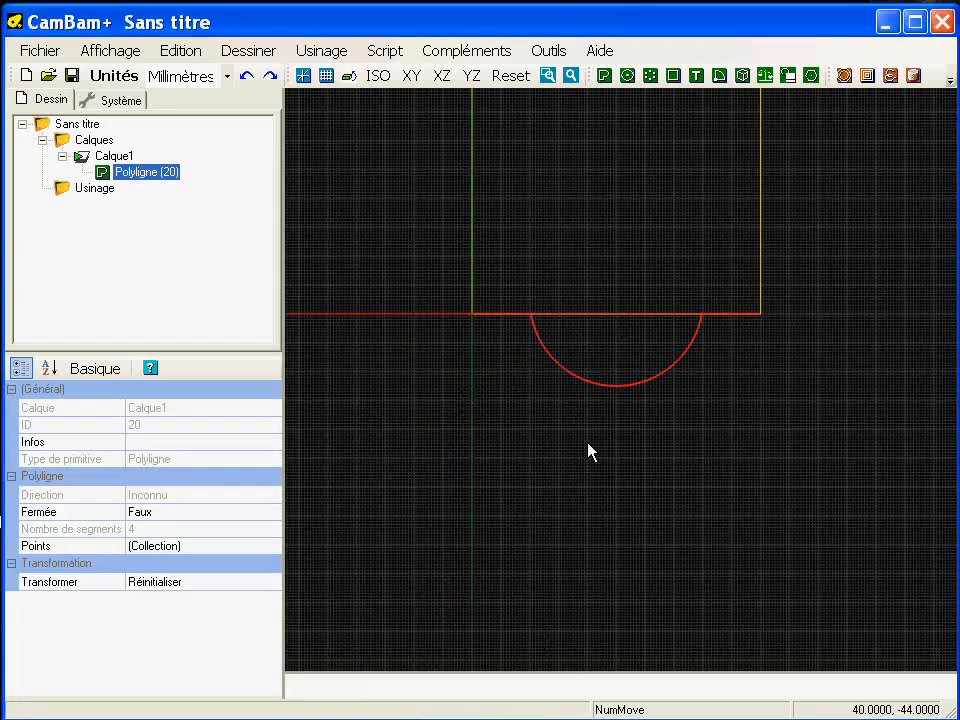
{"action": "middle_click_drag", "start_coordinate": [568, 465], "coordinate": [454, 557]}
{"action": "scroll", "coordinate": [452, 560], "scroll_direction": "down", "scroll_amount": 1}
{"action": "left_click_drag", "start_coordinate": [451, 563], "coordinate": [484, 454], "text": "alt"}
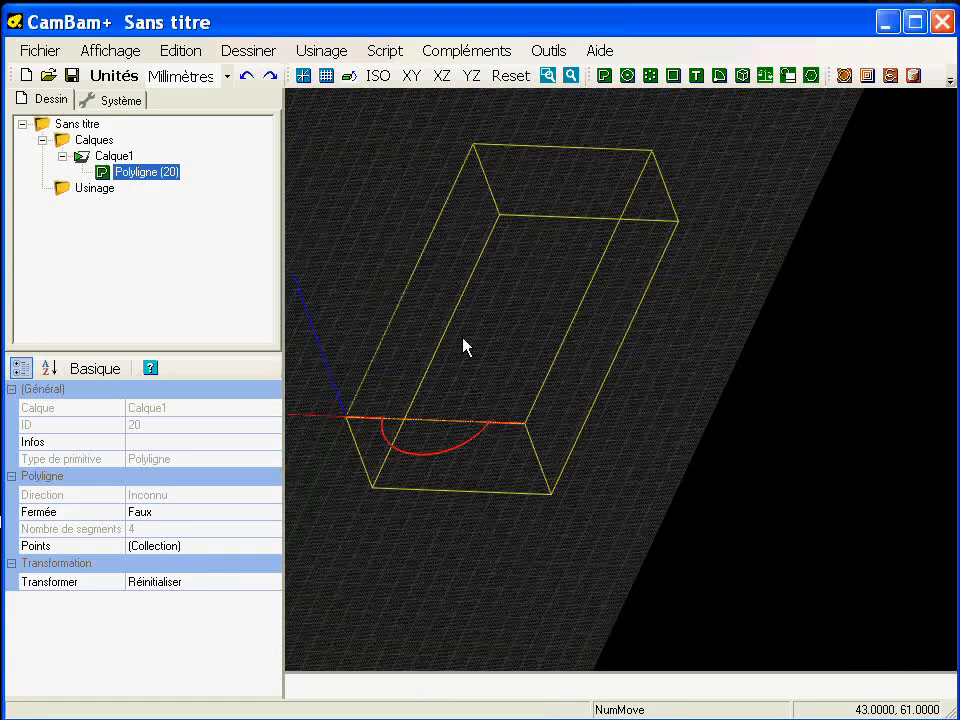
{"action": "left_click", "coordinate": [247, 50]}
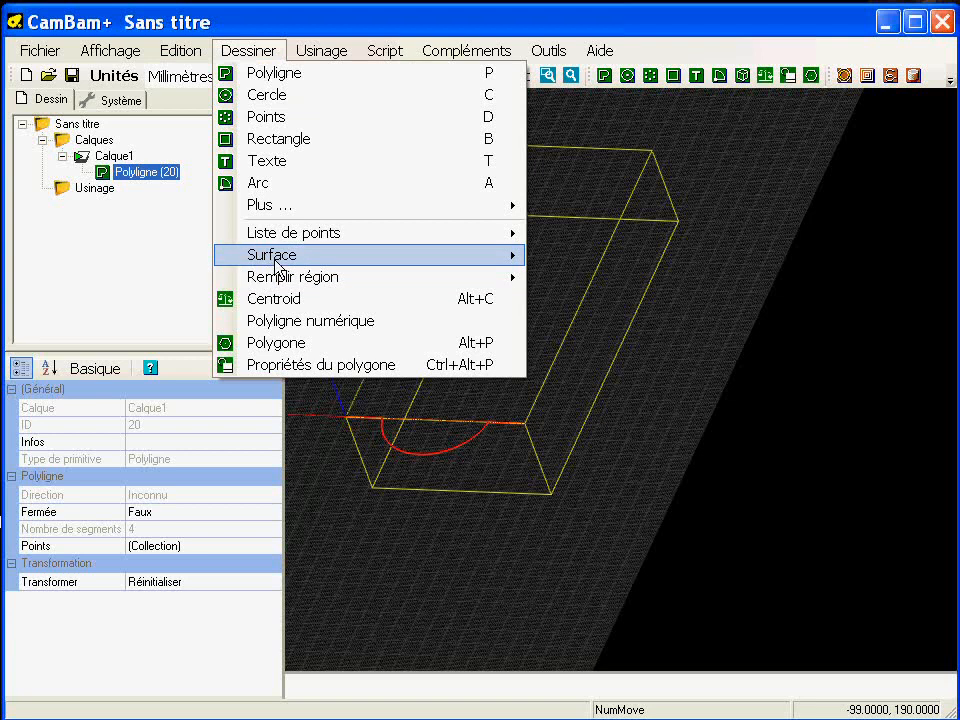
{"action": "mouse_move", "coordinate": [280, 260]}
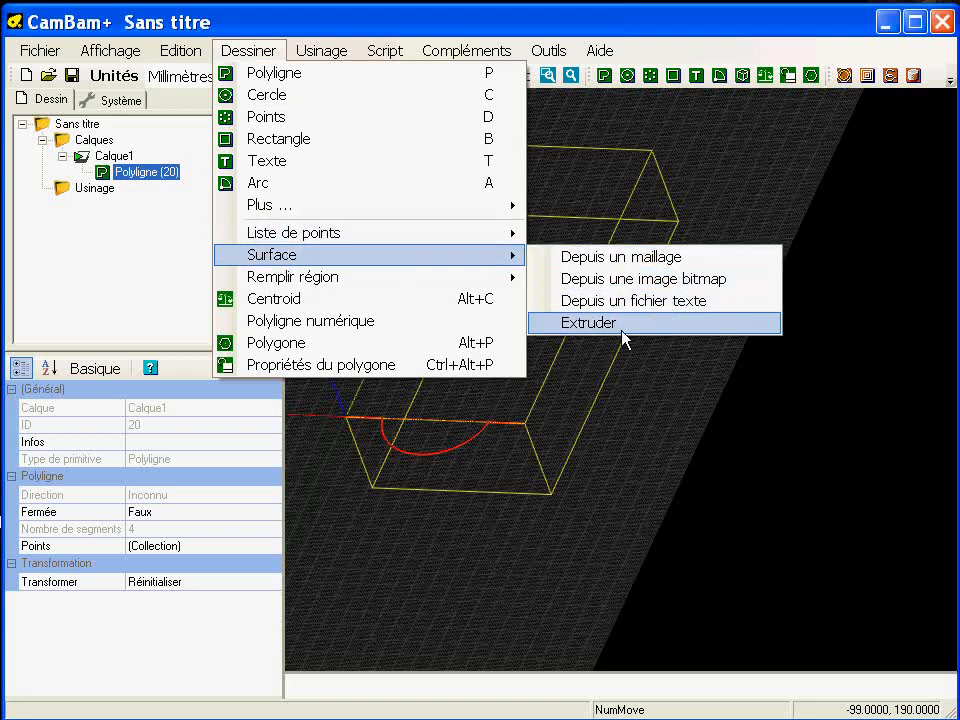
{"action": "left_click", "coordinate": [652, 322]}
{"action": "left_click_drag", "start_coordinate": [455, 525], "coordinate": [418, 536]}
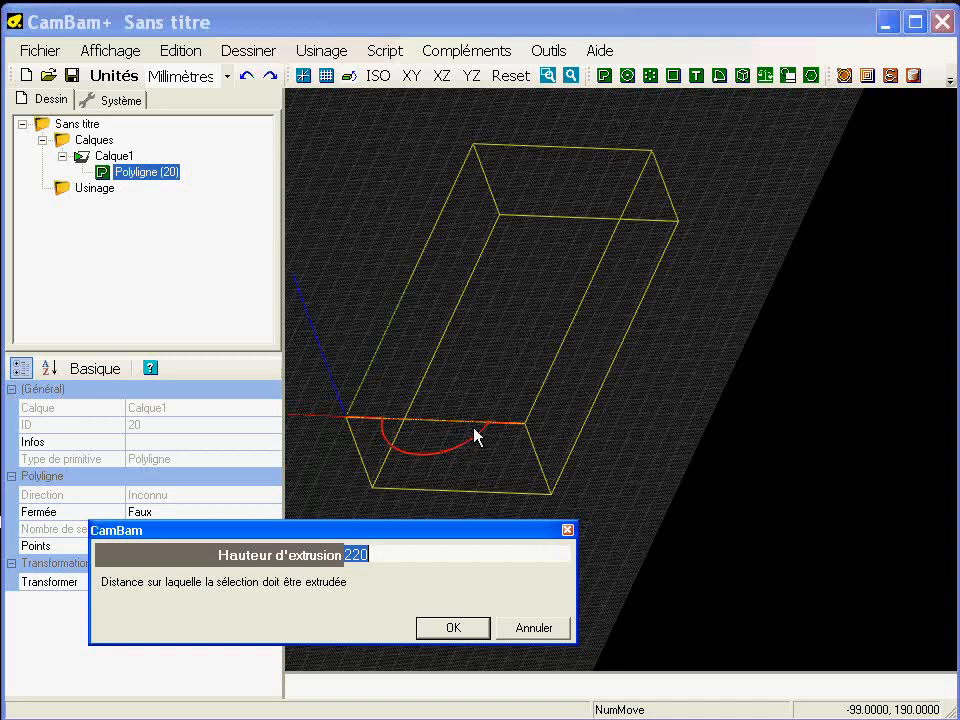
{"action": "left_click", "coordinate": [450, 628]}
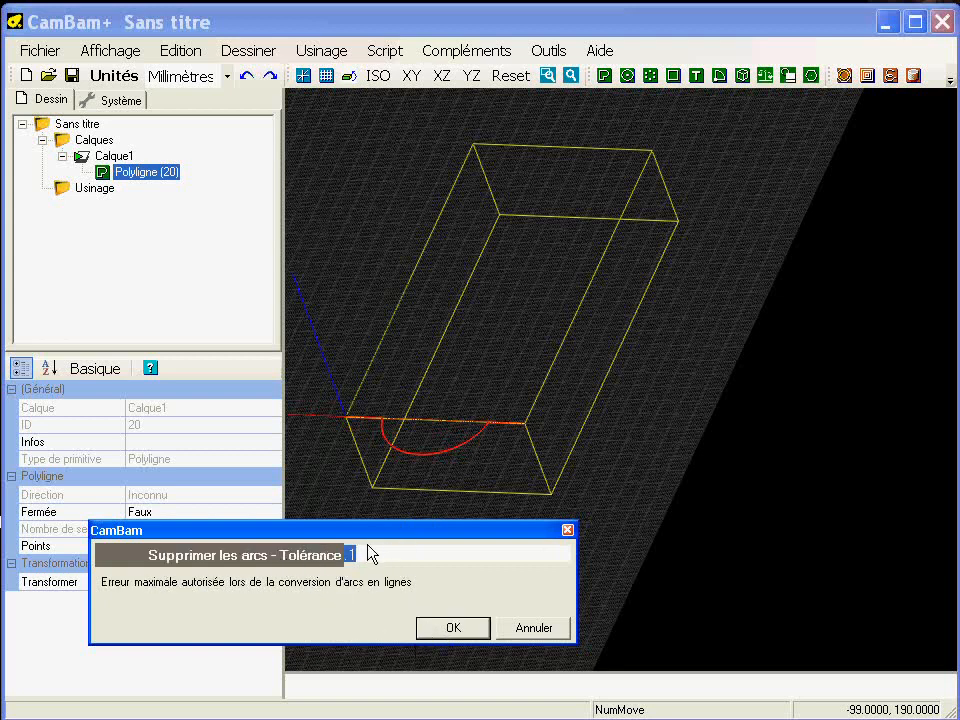
{"action": "left_click", "coordinate": [464, 634]}
{"action": "left_click_drag", "start_coordinate": [450, 557], "coordinate": [423, 511], "text": "alt"}
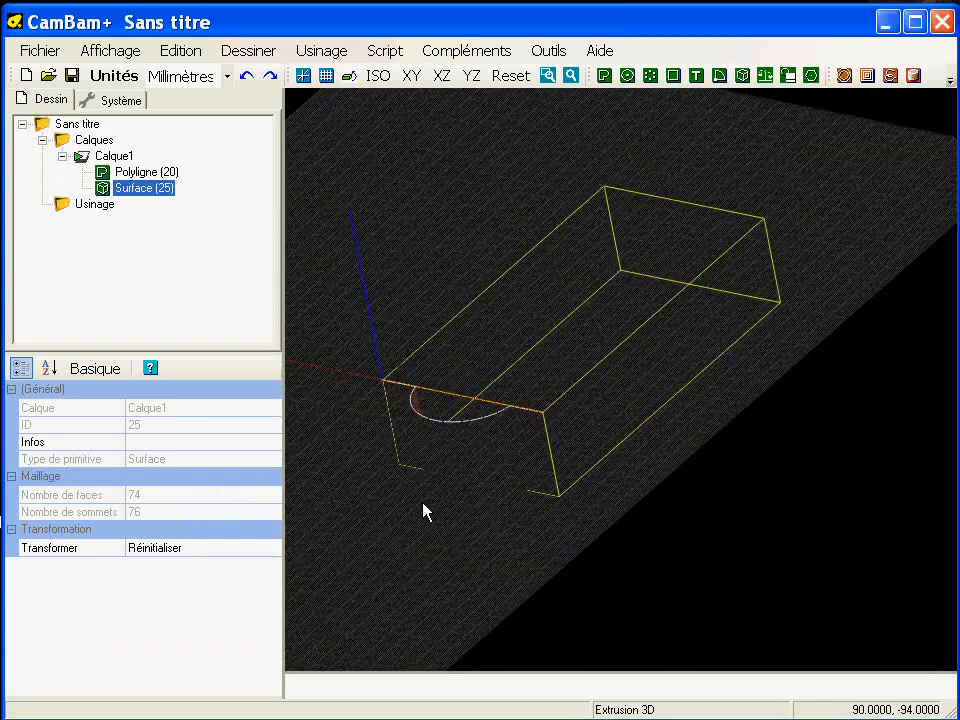
- Open the rotation settings of the numerical movements (Déplacements numériques) for the extruded surface, keeping the drawing clear
{"action": "left_click_drag", "start_coordinate": [491, 478], "coordinate": [405, 553], "text": "alt"}
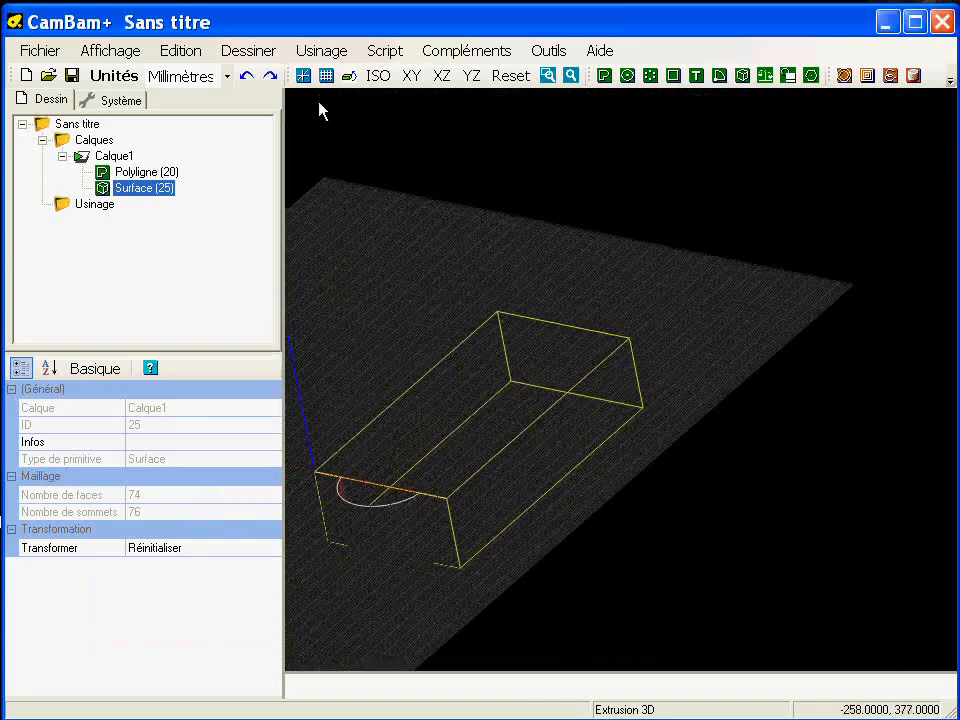
{"action": "left_click", "coordinate": [177, 52]}
{"action": "mouse_move", "coordinate": [230, 342]}
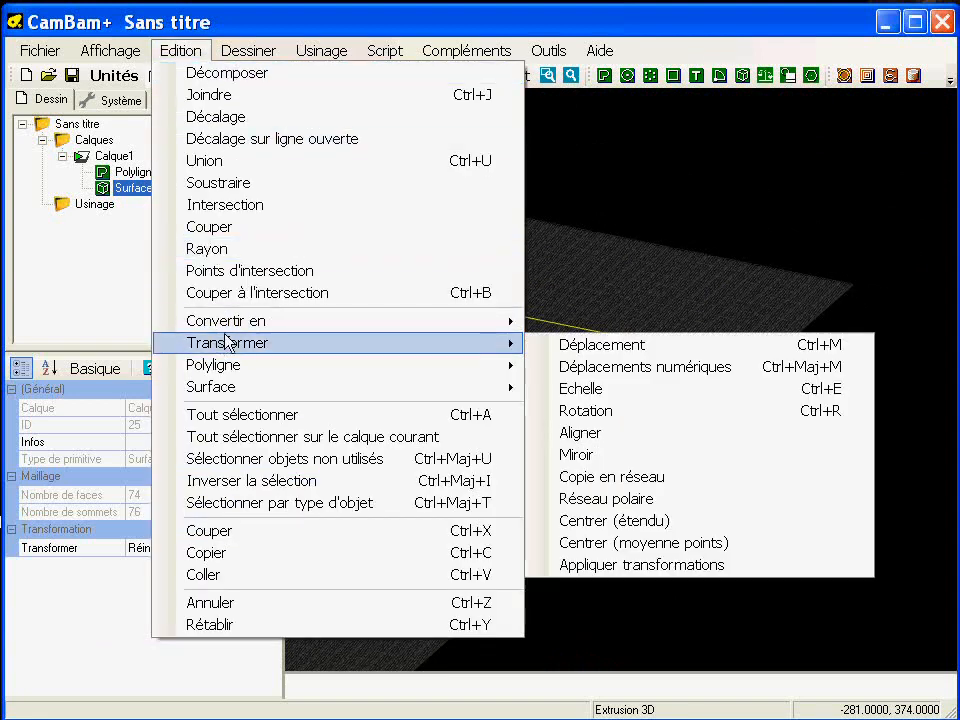
{"action": "left_click", "coordinate": [628, 368]}
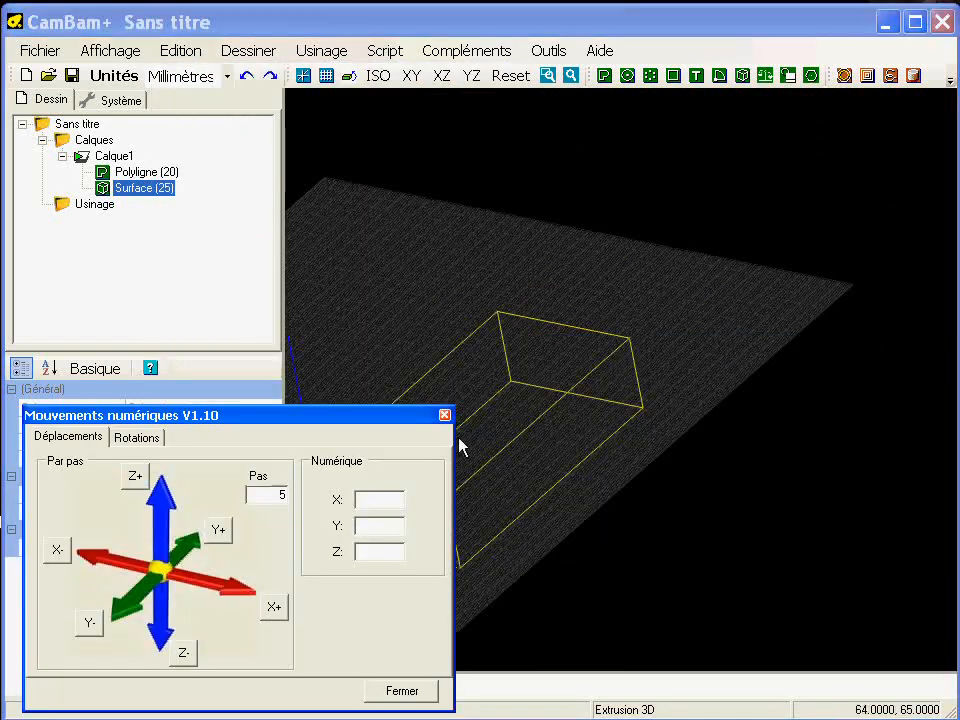
{"action": "left_click", "coordinate": [137, 438]}
{"action": "left_click_drag", "start_coordinate": [216, 421], "coordinate": [740, 75]}
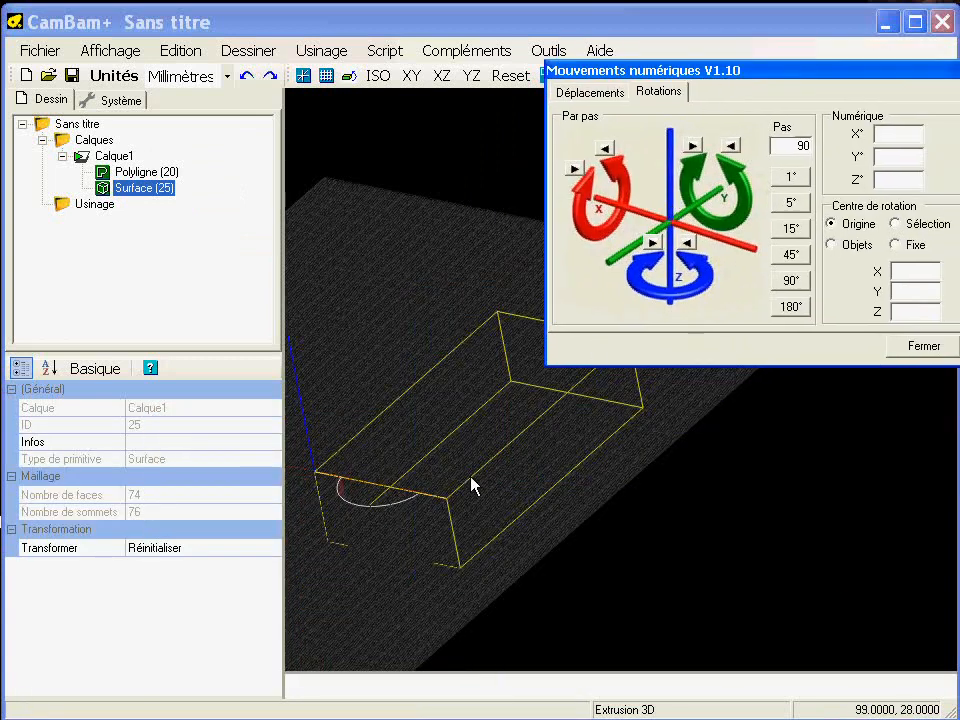
- Hide the drawing grid and keep the axes displayed
{"action": "left_click", "coordinate": [305, 79]}
{"action": "left_click", "coordinate": [329, 77]}
{"action": "middle_click_drag", "start_coordinate": [434, 510], "coordinate": [560, 478]}
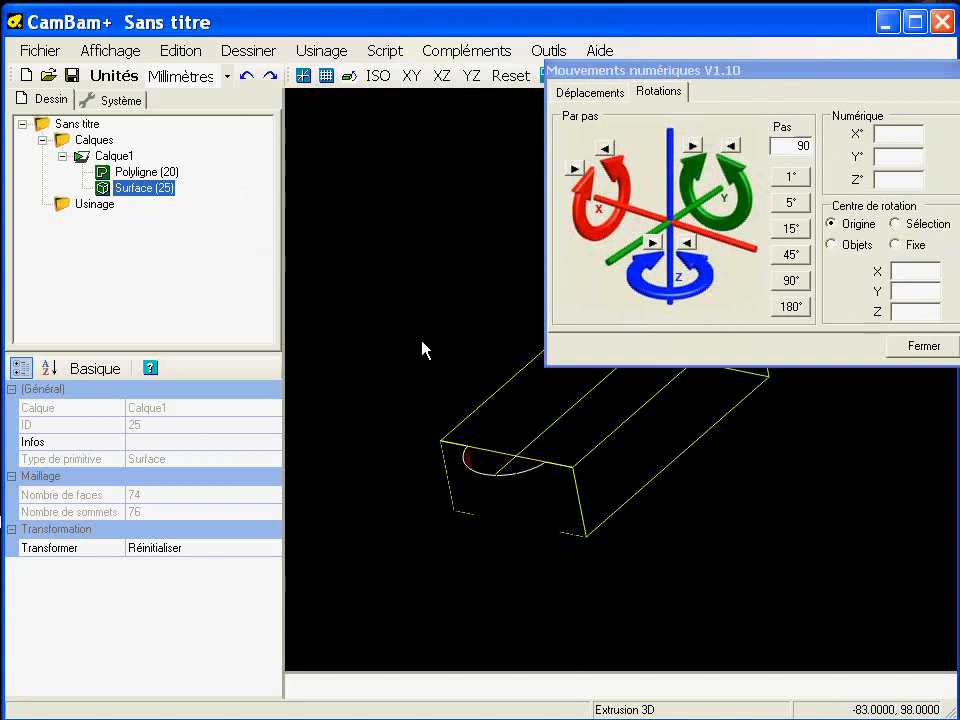
{"action": "left_click", "coordinate": [305, 77]}
{"action": "middle_click_drag", "start_coordinate": [489, 388], "coordinate": [418, 460]}
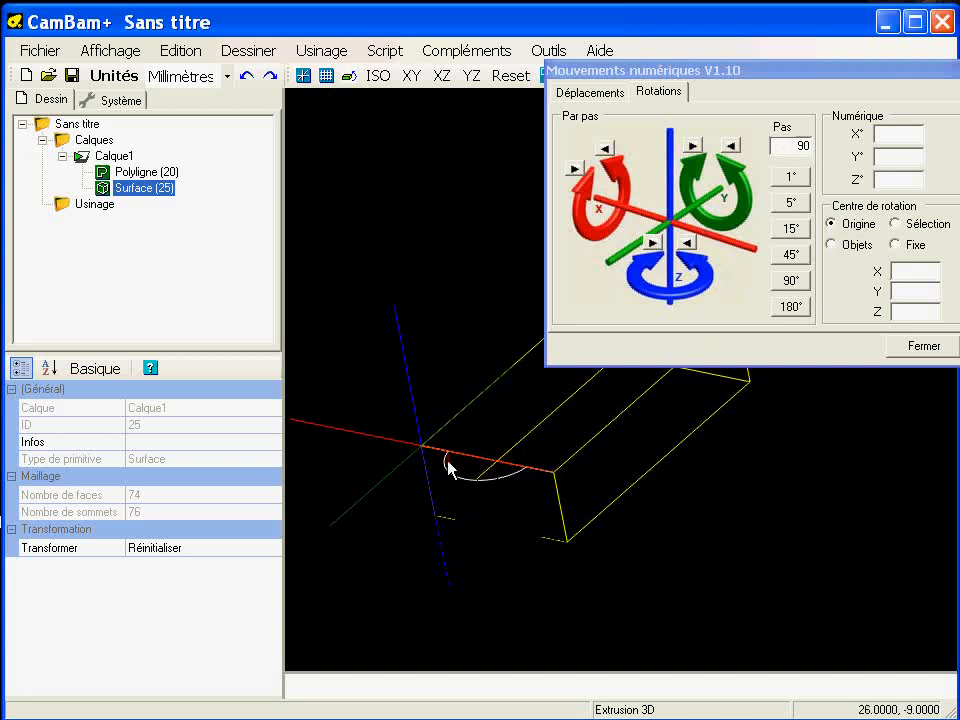
- Rotate the surface 90° about the X axis around the origin so it lies along the stock's length
{"action": "left_click", "coordinate": [608, 148]}
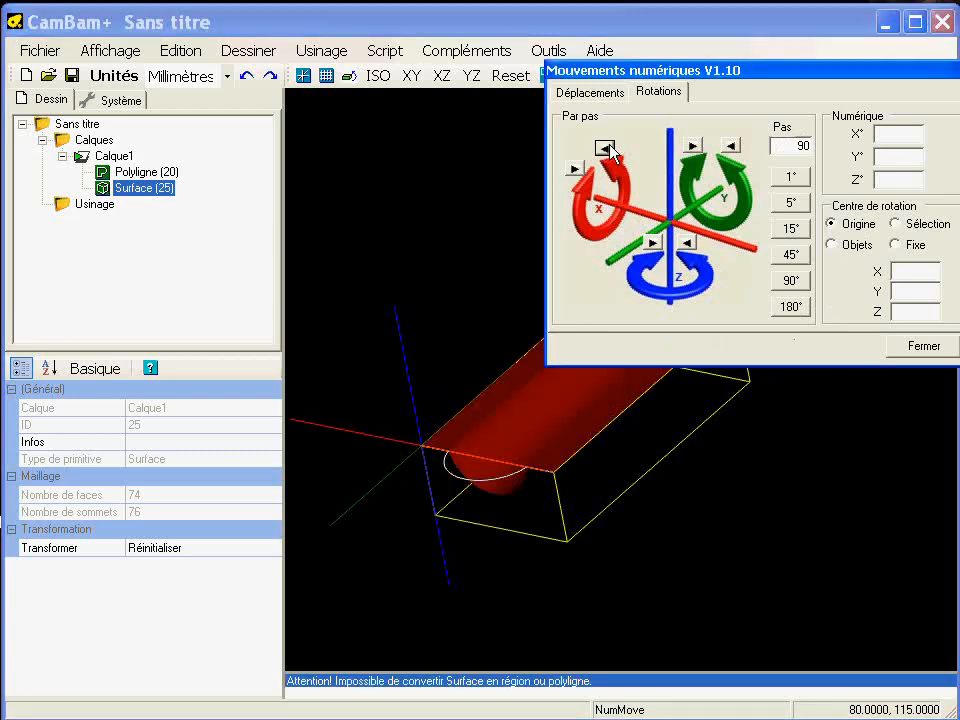
{"action": "left_click_drag", "start_coordinate": [722, 72], "coordinate": [837, 473]}
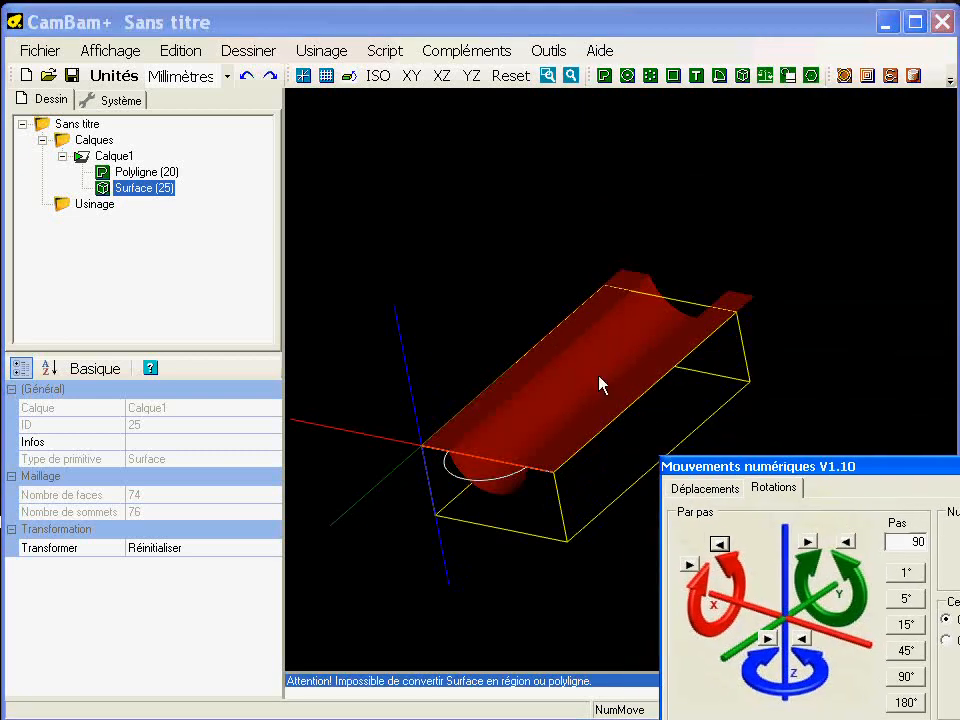
{"action": "double_click", "coordinate": [550, 424], "text": "alt"}
{"action": "scroll", "coordinate": [573, 443], "scroll_direction": "down", "scroll_amount": 1}
{"action": "middle_click_drag", "start_coordinate": [573, 443], "coordinate": [477, 433]}
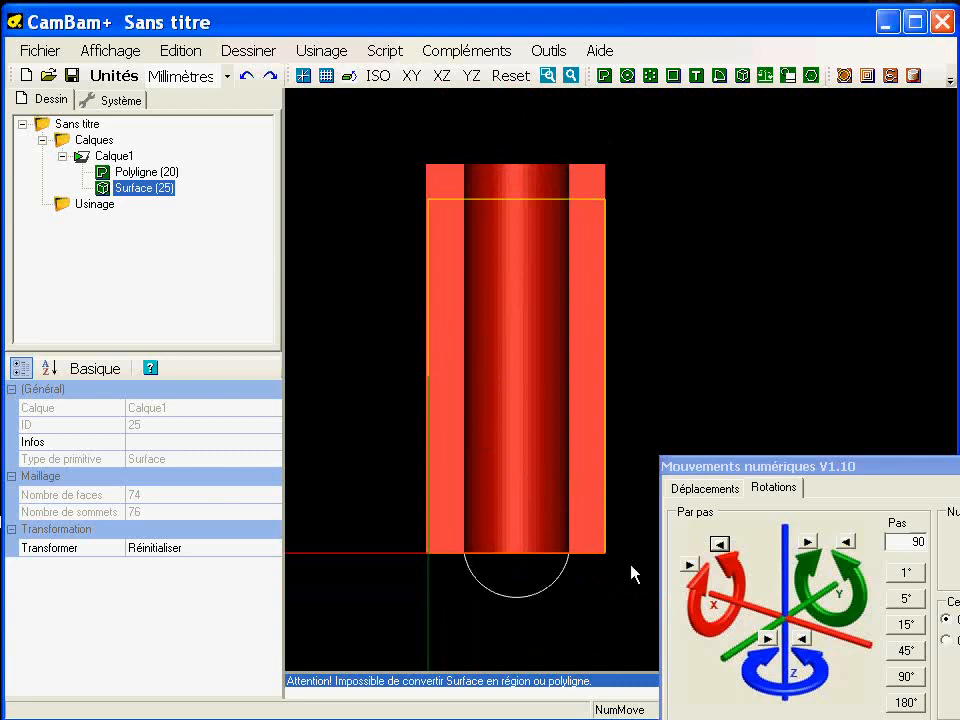
- Move the surface 10 mm in Y- using two 5 mm steps and close the numerical movements
{"action": "left_click", "coordinate": [678, 488]}
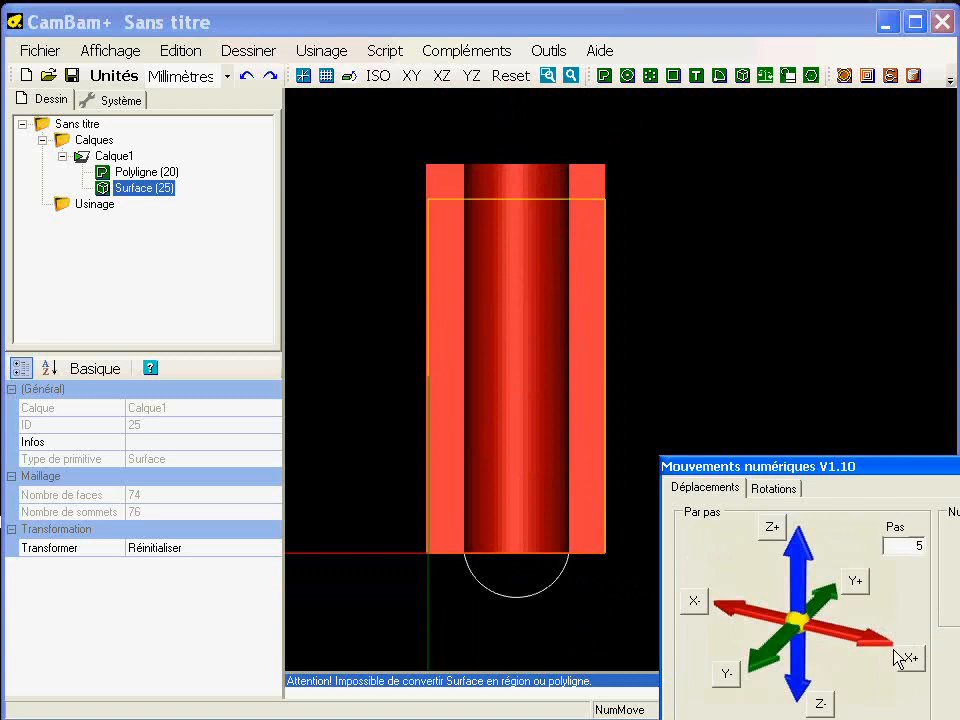
{"action": "left_click", "coordinate": [727, 678]}
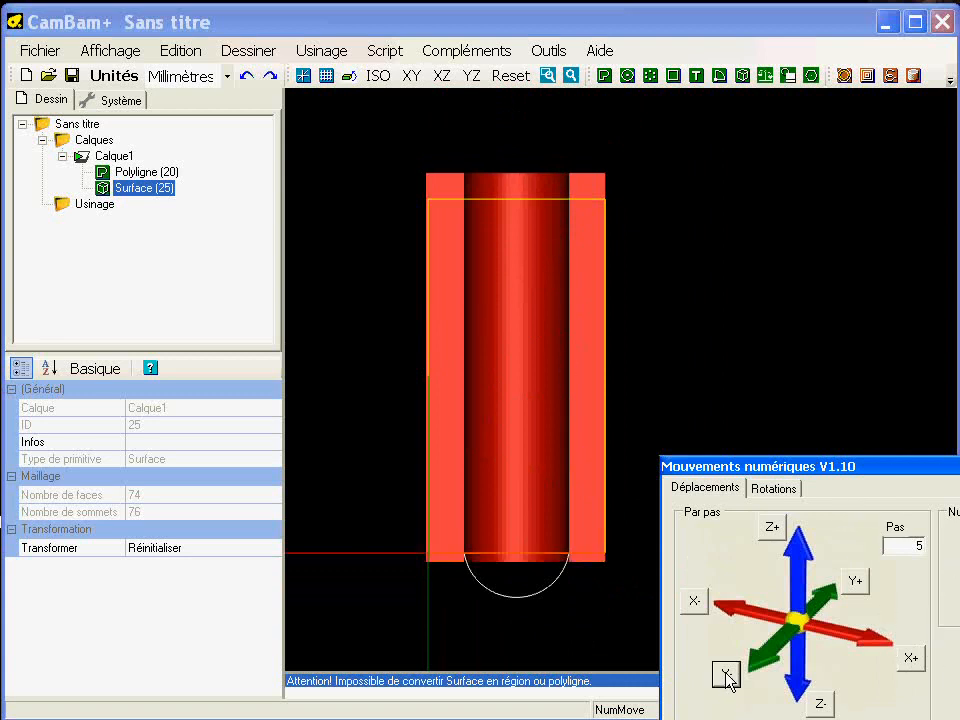
{"action": "left_click", "coordinate": [727, 678]}
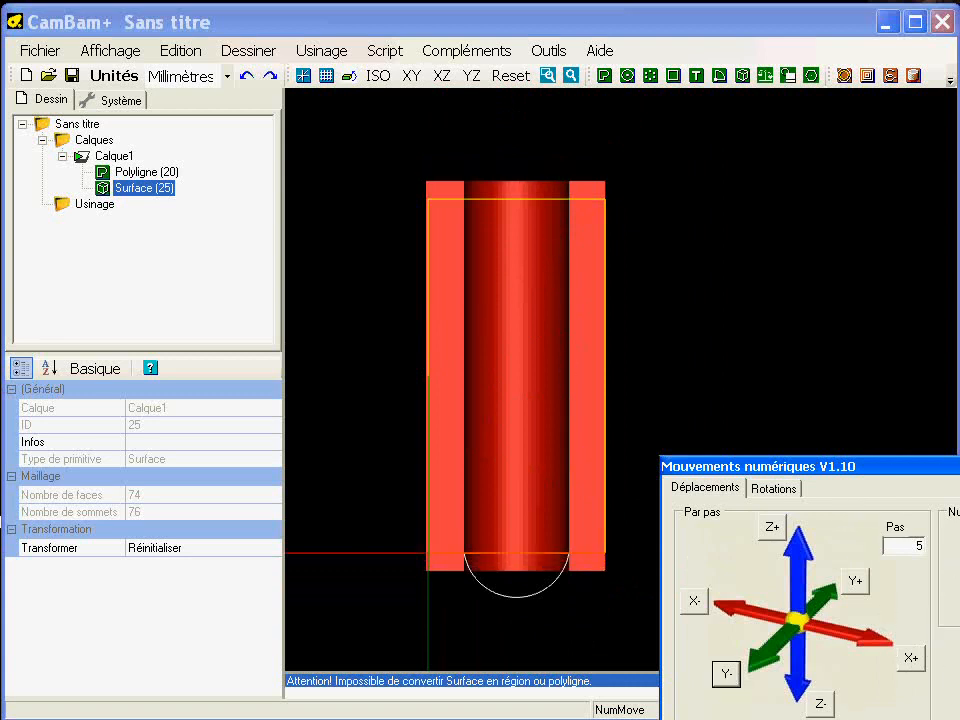
{"action": "left_click", "coordinate": [959, 466]}
- Delete the original half-round polyline, keeping only the extruded surface
{"action": "left_click_drag", "start_coordinate": [519, 574], "coordinate": [473, 457], "text": "alt"}
{"action": "scroll", "coordinate": [531, 433], "scroll_direction": "up", "scroll_amount": 5}
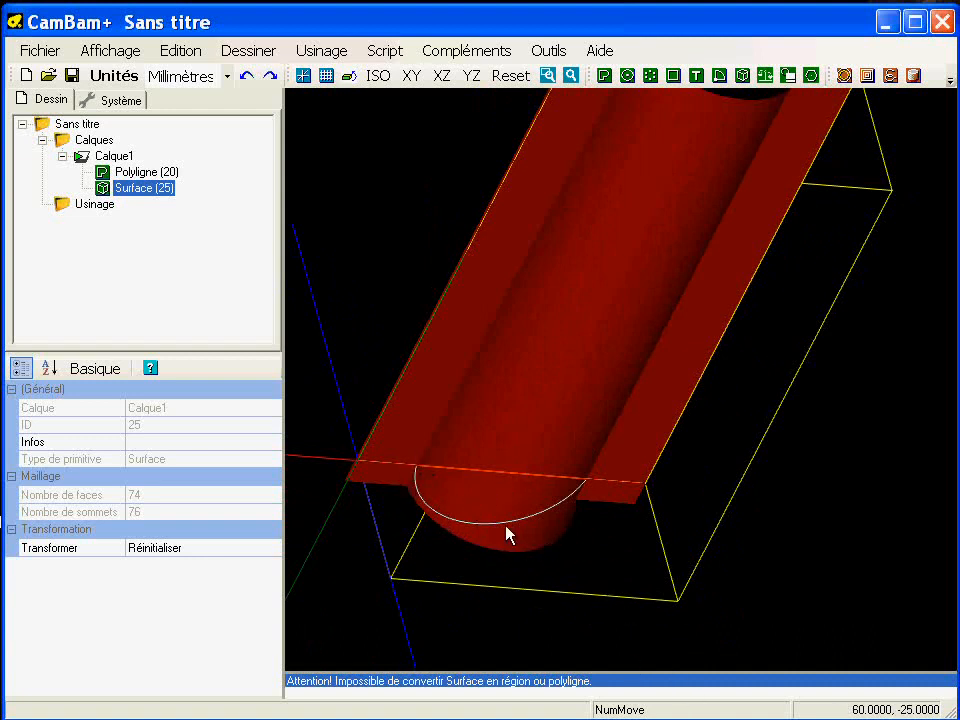
{"action": "left_click", "coordinate": [501, 522]}
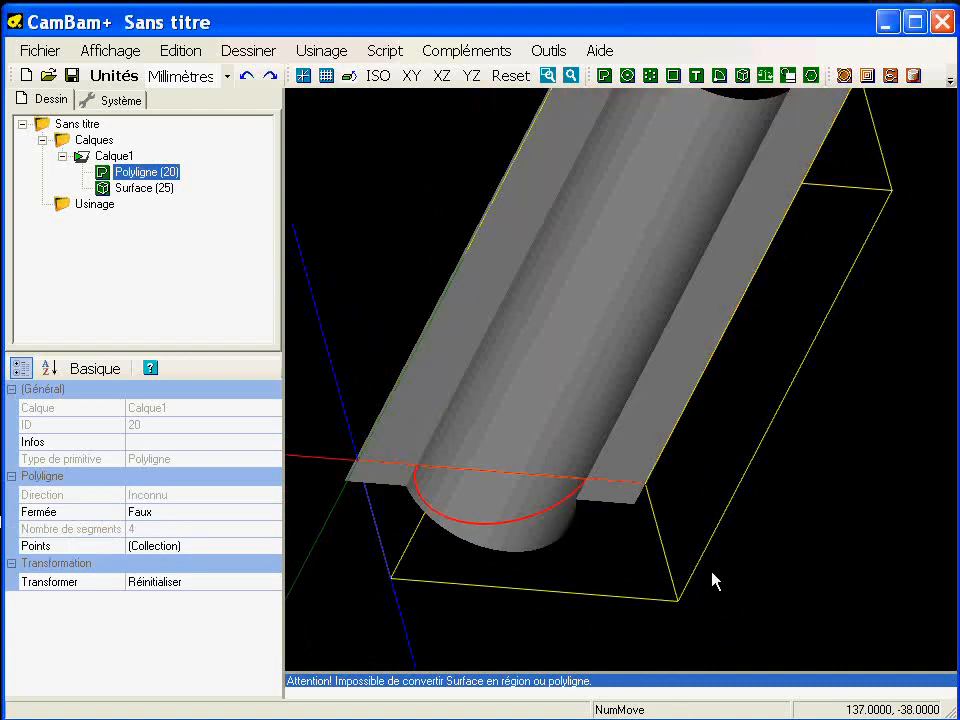
{"action": "key", "text": "Delete"}
{"action": "key", "text": "Return"}
{"action": "left_click_drag", "start_coordinate": [648, 497], "coordinate": [675, 461], "text": "alt"}
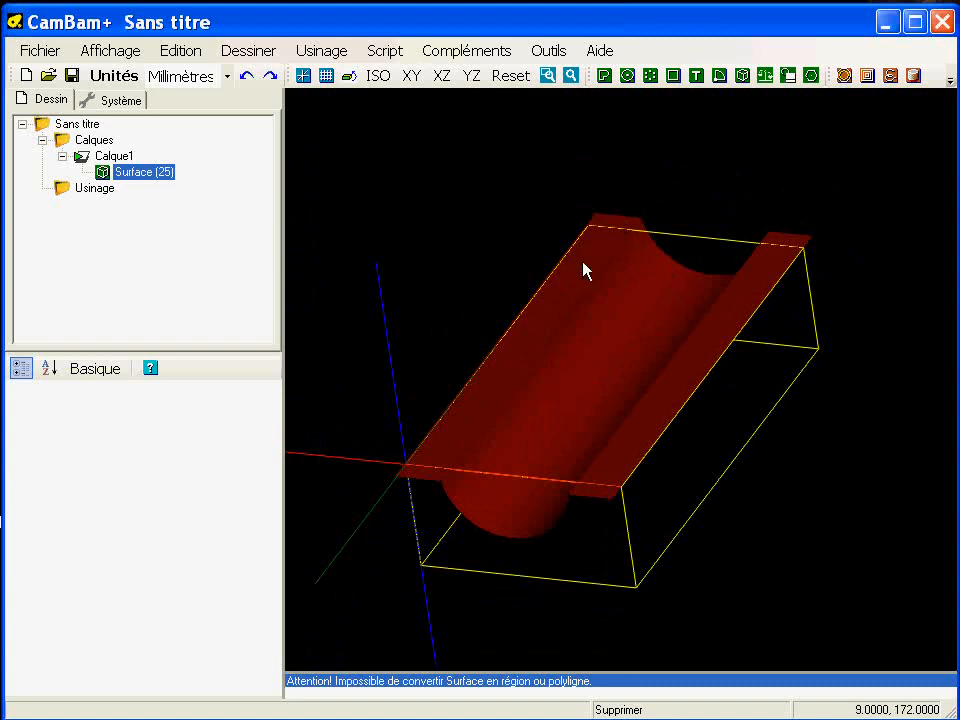
- Insert a 3D profile machining operation on the extruded surface and enlarge the area showing its properties
{"action": "left_click_drag", "start_coordinate": [497, 478], "coordinate": [583, 474], "text": "alt"}
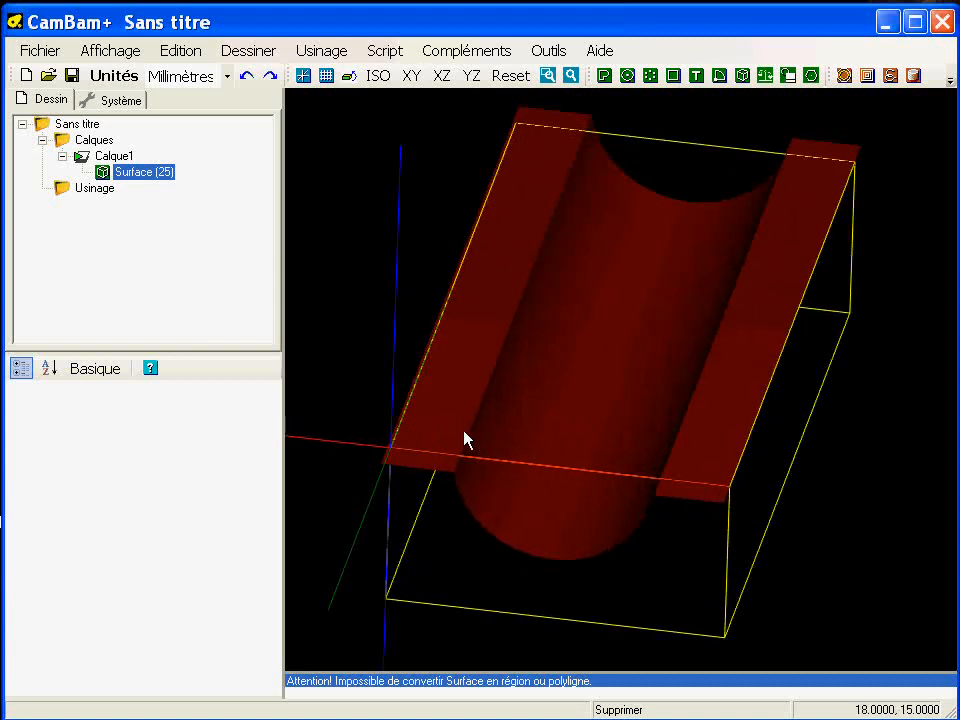
{"action": "scroll", "coordinate": [506, 474], "scroll_direction": "down", "scroll_amount": 2}
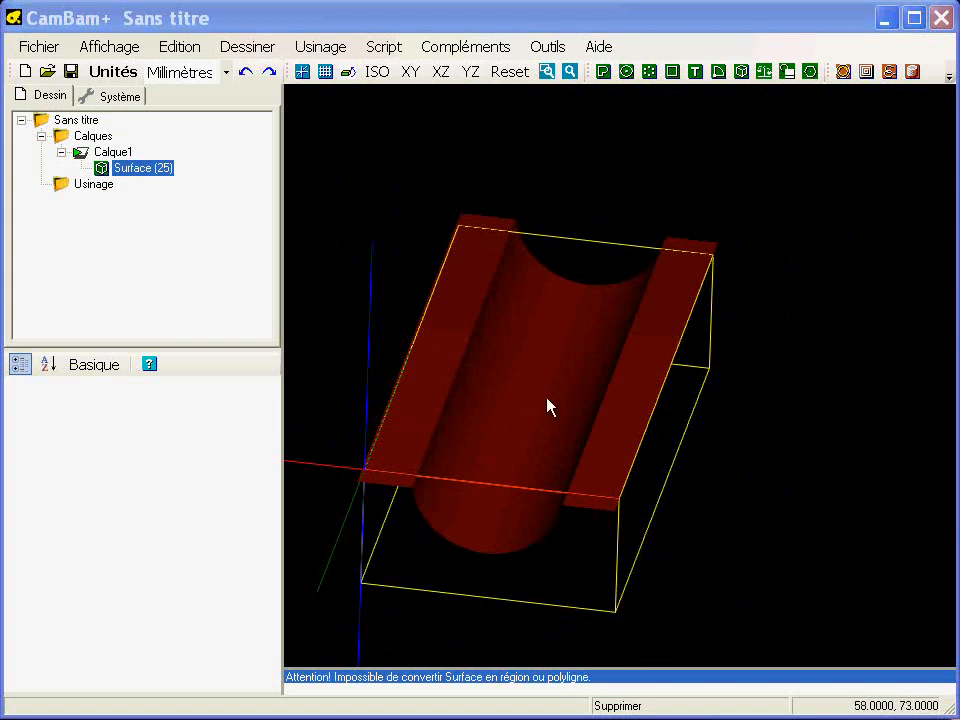
{"action": "double_click", "coordinate": [539, 397], "text": "alt"}
{"action": "middle_click_drag", "start_coordinate": [619, 401], "coordinate": [579, 408]}
{"action": "scroll", "coordinate": [579, 408], "scroll_direction": "down", "scroll_amount": 2}
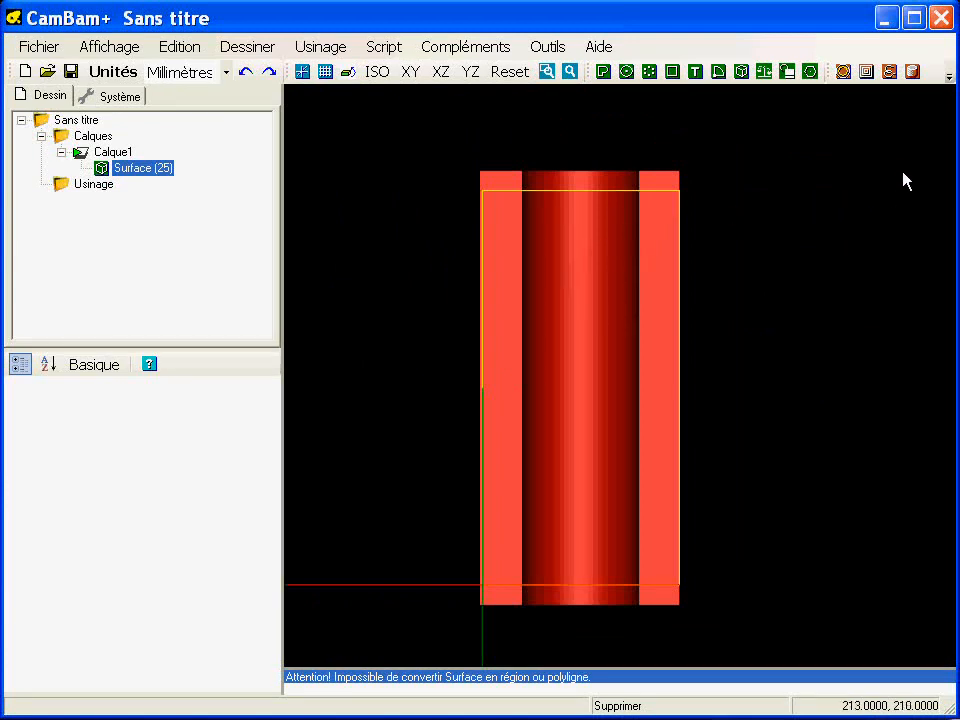
{"action": "left_click", "coordinate": [912, 71]}
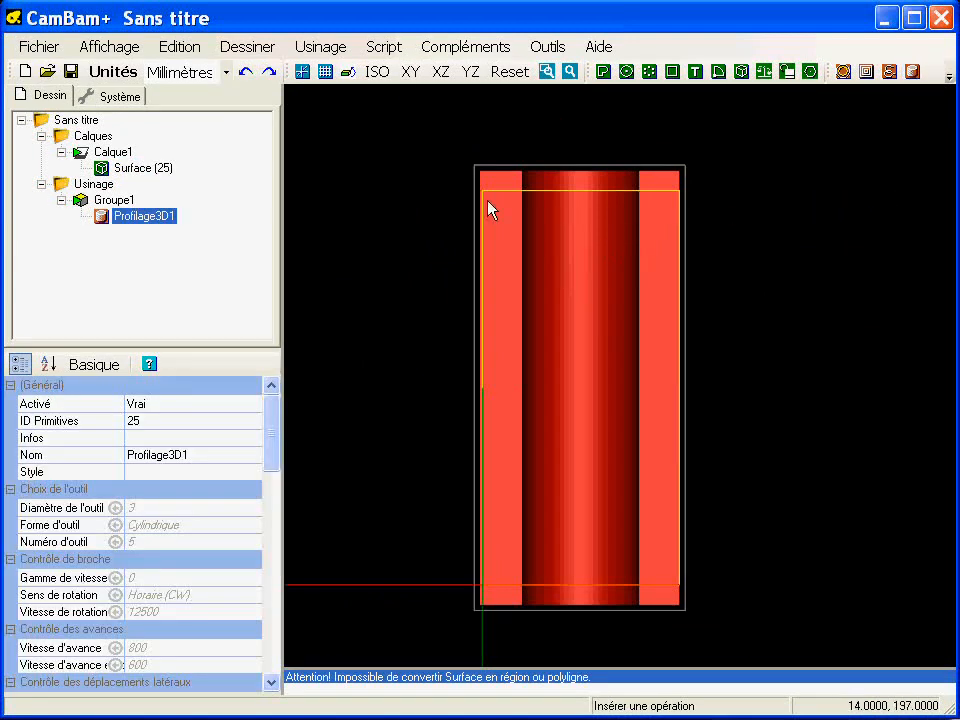
{"action": "left_click_drag", "start_coordinate": [236, 347], "coordinate": [236, 237]}
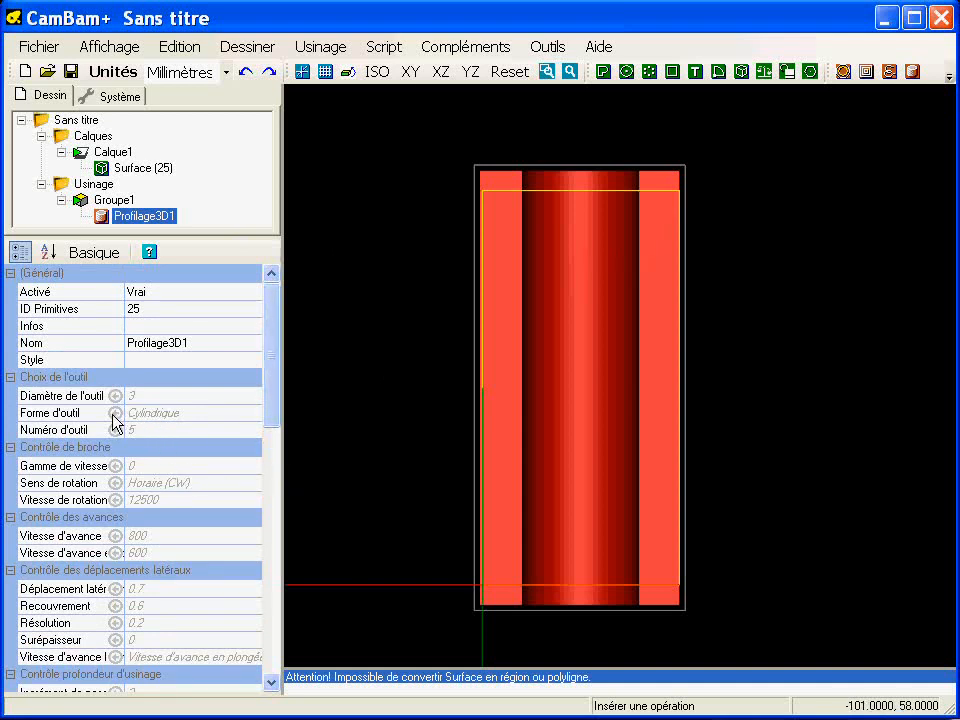
- Set the 3D profile operation's tool shape to Hémisphérique and its tool diameter to 10
{"action": "left_click", "coordinate": [116, 413]}
{"action": "left_click", "coordinate": [150, 421]}
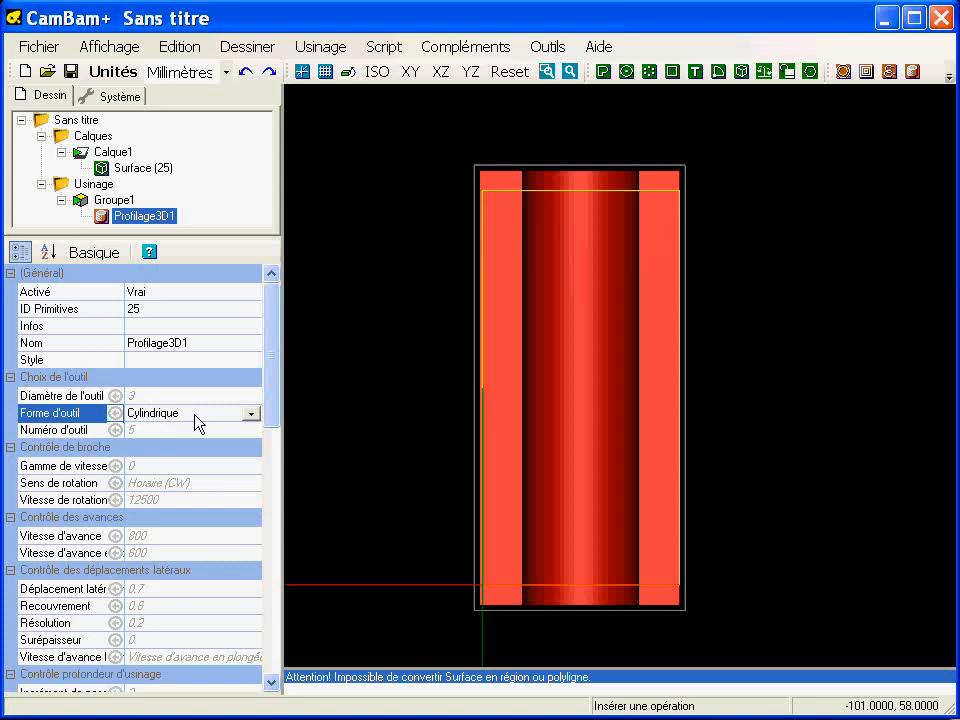
{"action": "left_click", "coordinate": [251, 413]}
{"action": "left_click", "coordinate": [195, 456]}
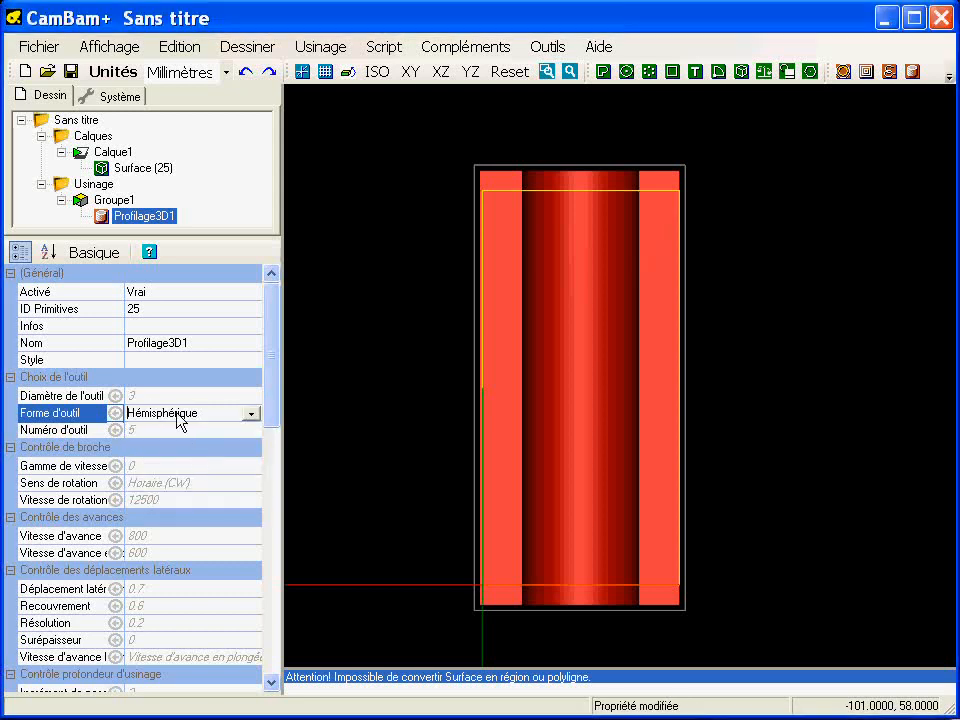
{"action": "left_click", "coordinate": [155, 398]}
{"action": "key", "text": "Return"}
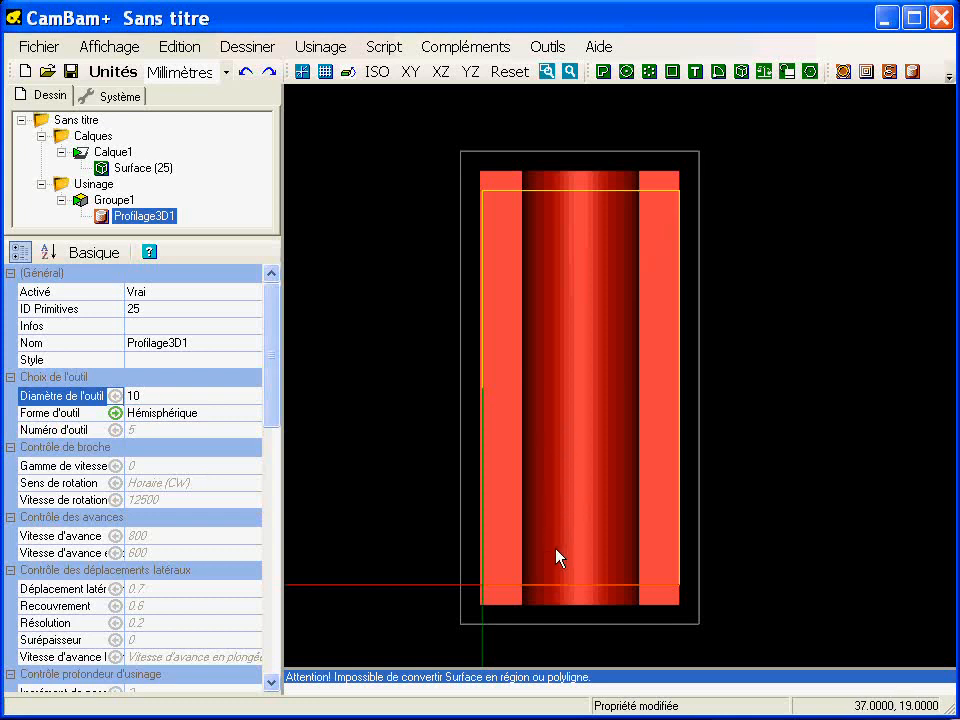
{"action": "left_click_drag", "start_coordinate": [320, 420], "coordinate": [450, 360], "text": "alt"}
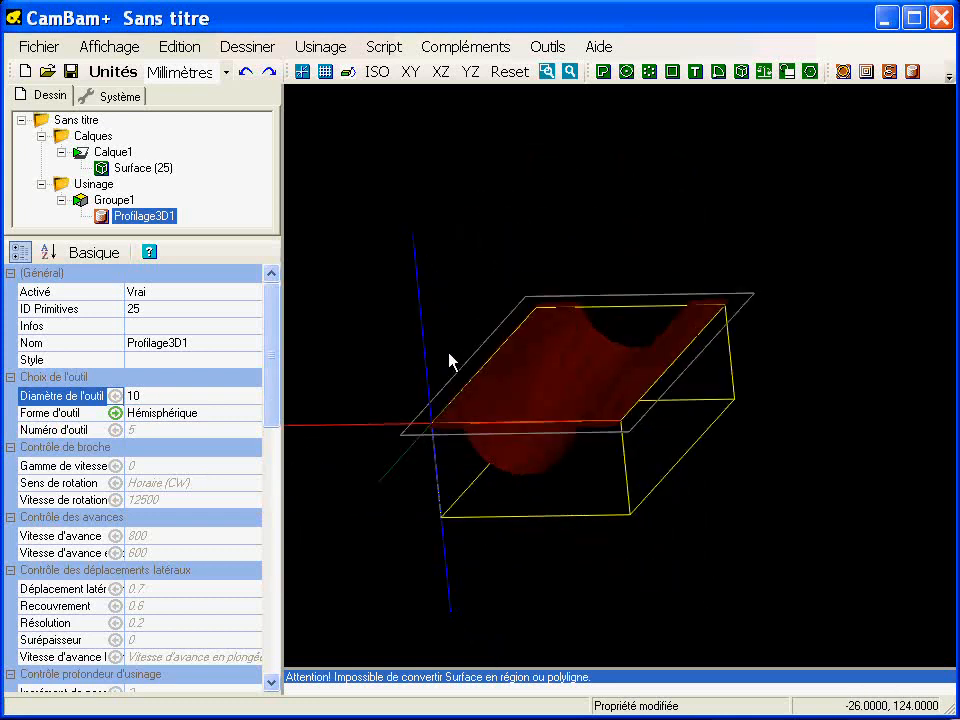
- Set the 3D profile operation's roughing clearance (Surépaisseur) to 0.5
{"action": "left_click_drag", "start_coordinate": [268, 392], "coordinate": [274, 438]}
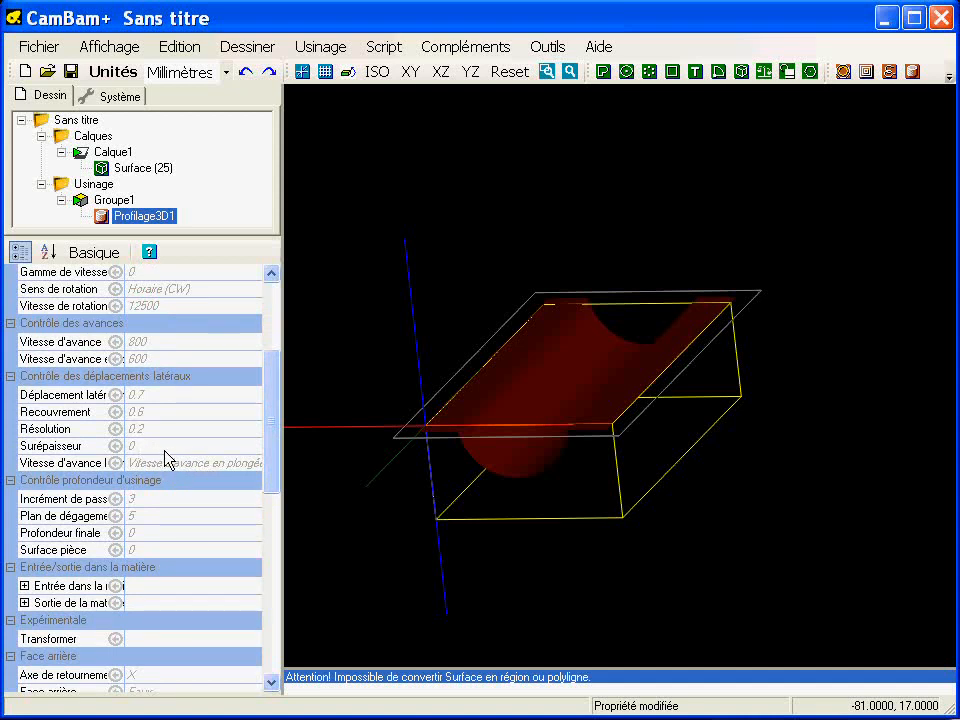
{"action": "left_click", "coordinate": [140, 446]}
{"action": "type", "text": ".5"}
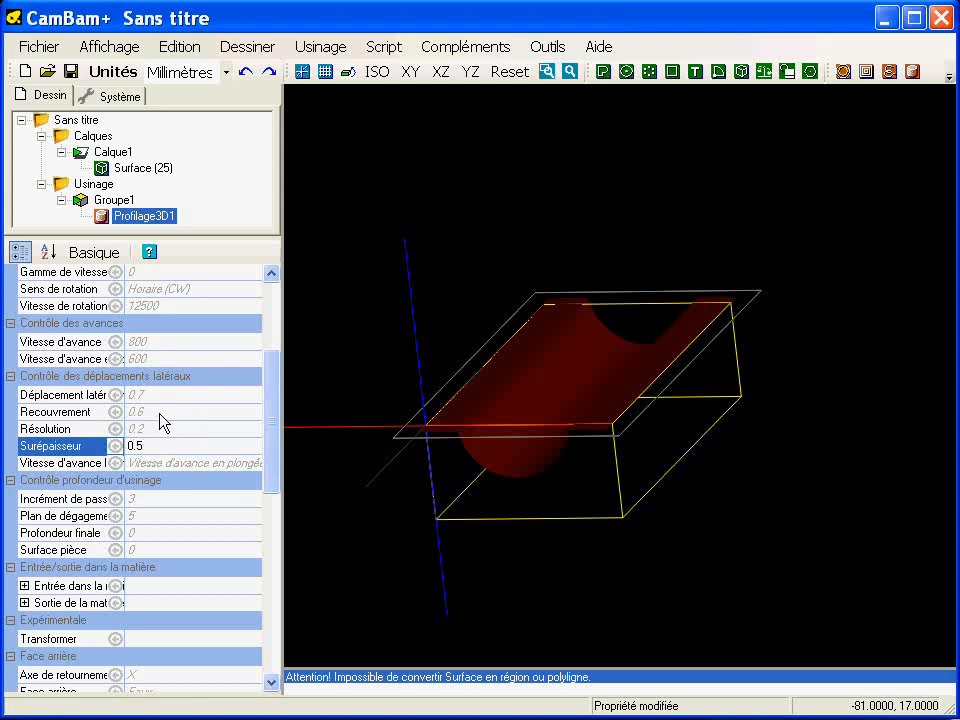
- Set the 3D profile operation's final depth (Profondeur finale) to -25 and check the machining volume around the trough
{"action": "left_click_drag", "start_coordinate": [274, 412], "coordinate": [272, 445]}
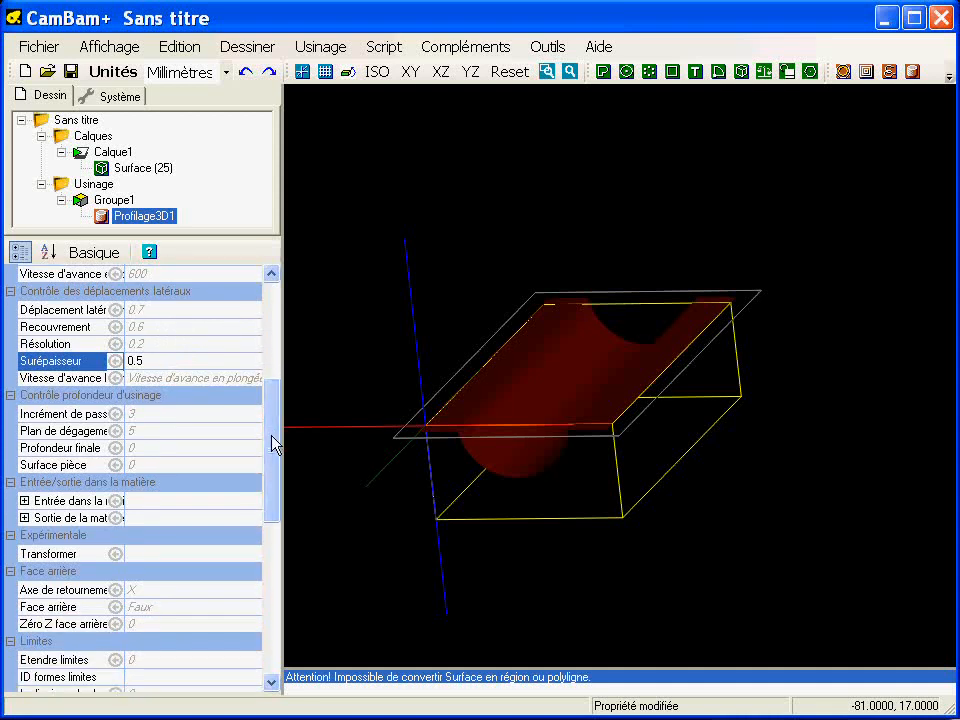
{"action": "left_click", "coordinate": [160, 449]}
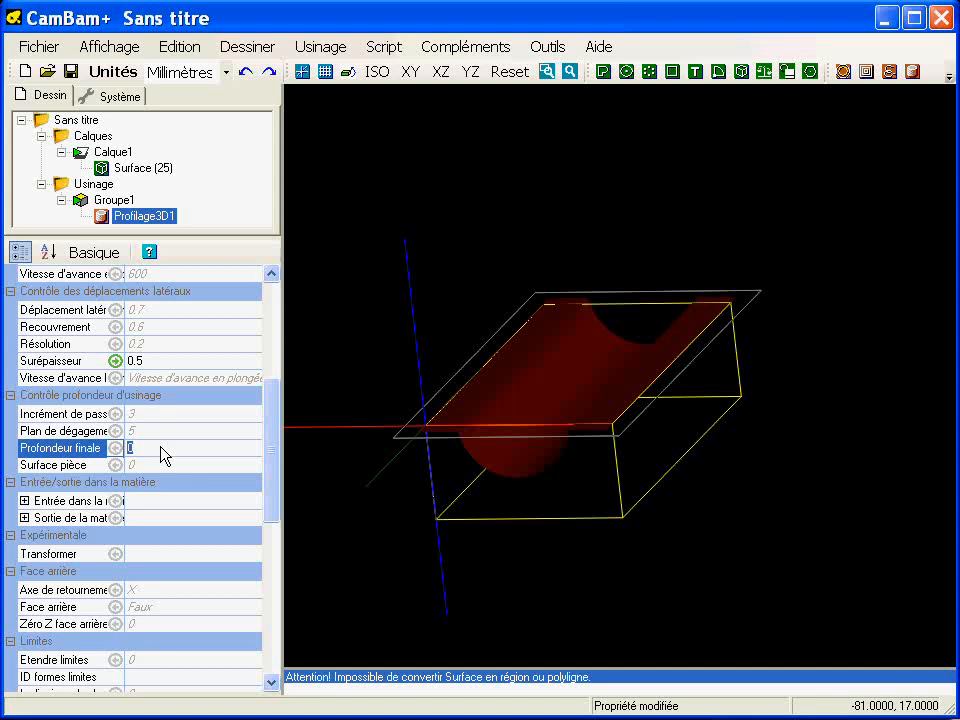
{"action": "type", "text": "-25"}
{"action": "key", "text": "Return"}
{"action": "left_click_drag", "start_coordinate": [520, 516], "coordinate": [553, 482], "text": "alt"}
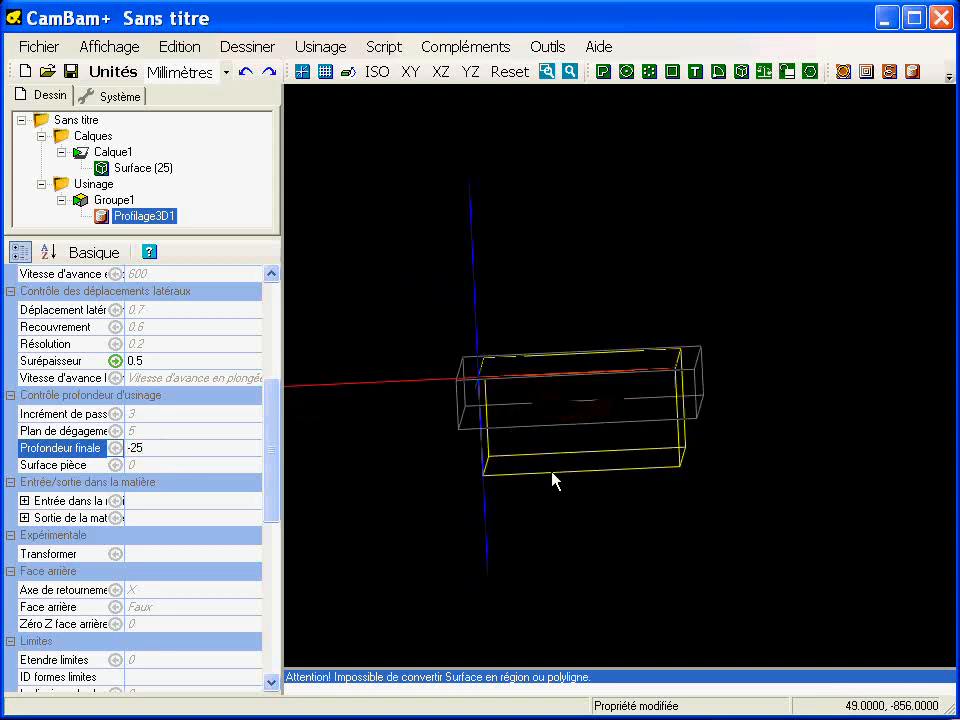
{"action": "scroll", "coordinate": [582, 437], "scroll_direction": "up", "scroll_amount": 4}
{"action": "left_click_drag", "start_coordinate": [608, 418], "coordinate": [450, 508], "text": "alt"}
{"action": "scroll", "coordinate": [612, 450], "scroll_direction": "down", "scroll_amount": 5}
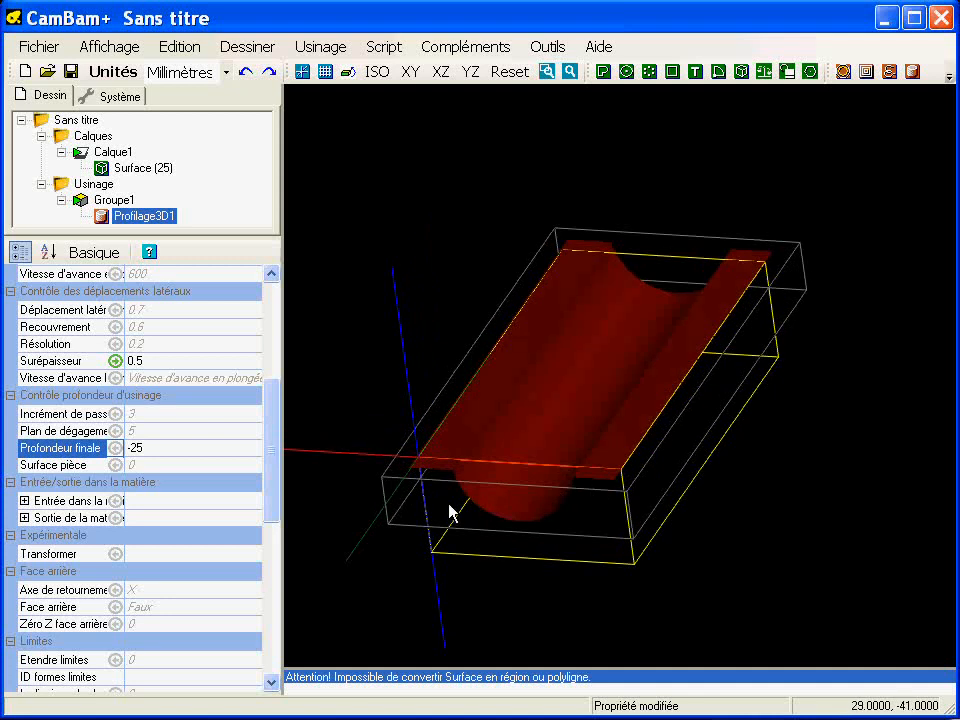
- Set the 3D profile operation's profiling method (Méthode Profilage) to Vertical
{"action": "left_click_drag", "start_coordinate": [268, 444], "coordinate": [270, 587]}
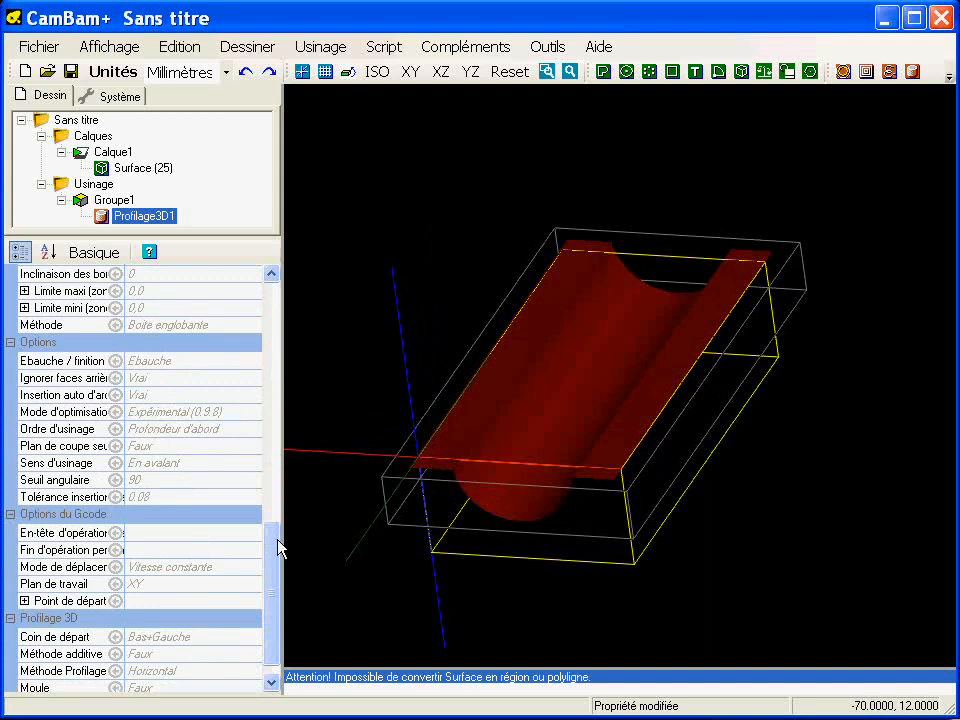
{"action": "scroll", "coordinate": [278, 547], "scroll_direction": "down", "scroll_amount": 1}
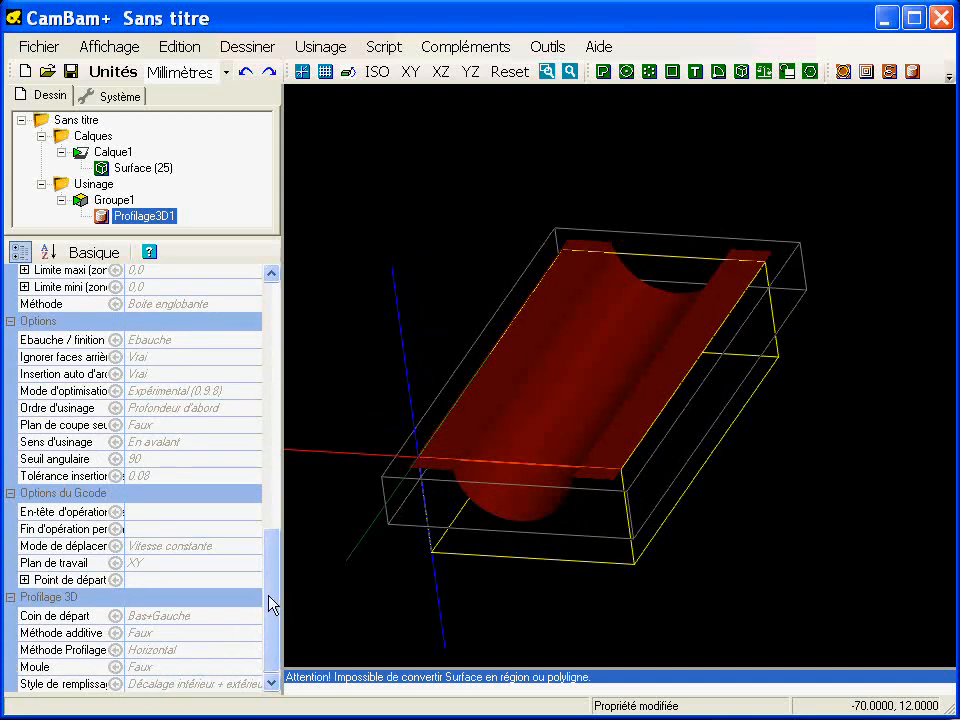
{"action": "left_click", "coordinate": [236, 547]}
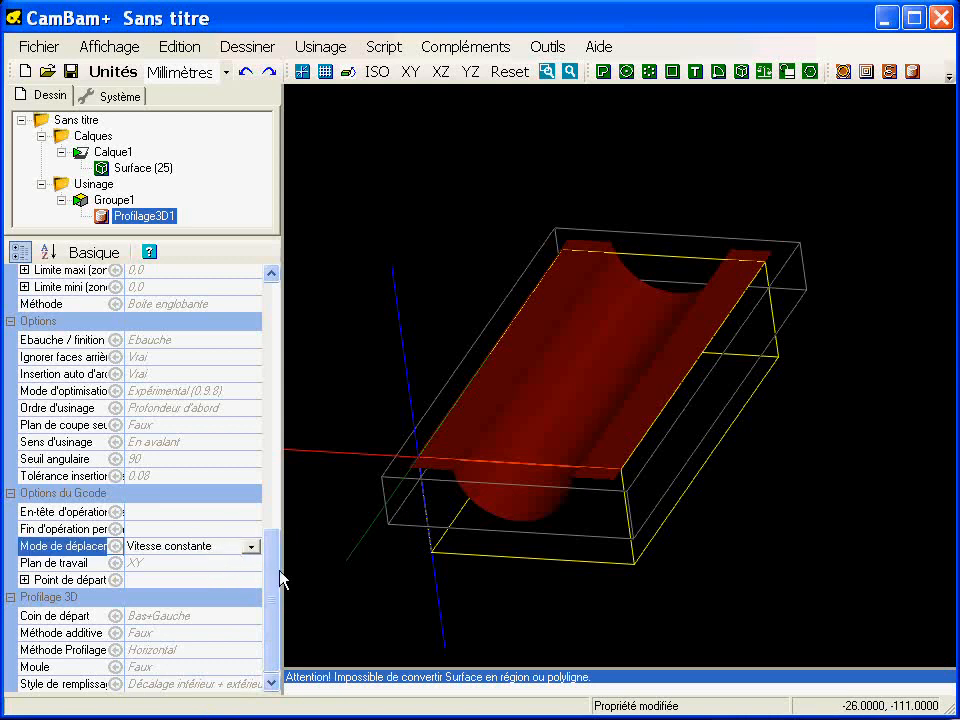
{"action": "left_click", "coordinate": [210, 442]}
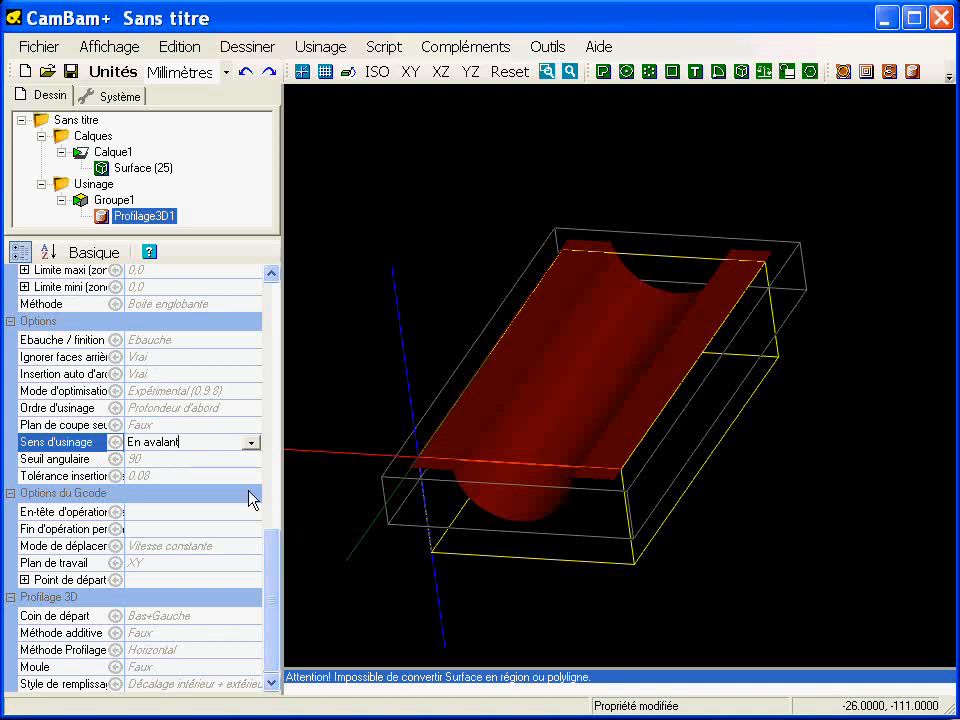
{"action": "left_click", "coordinate": [208, 649]}
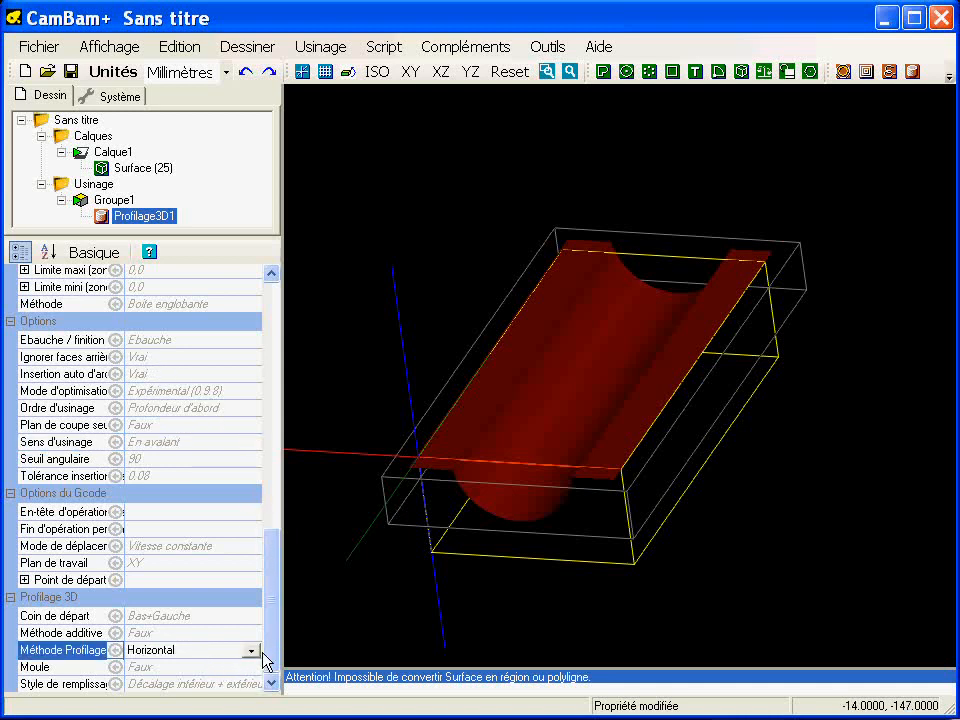
{"action": "left_click", "coordinate": [251, 650]}
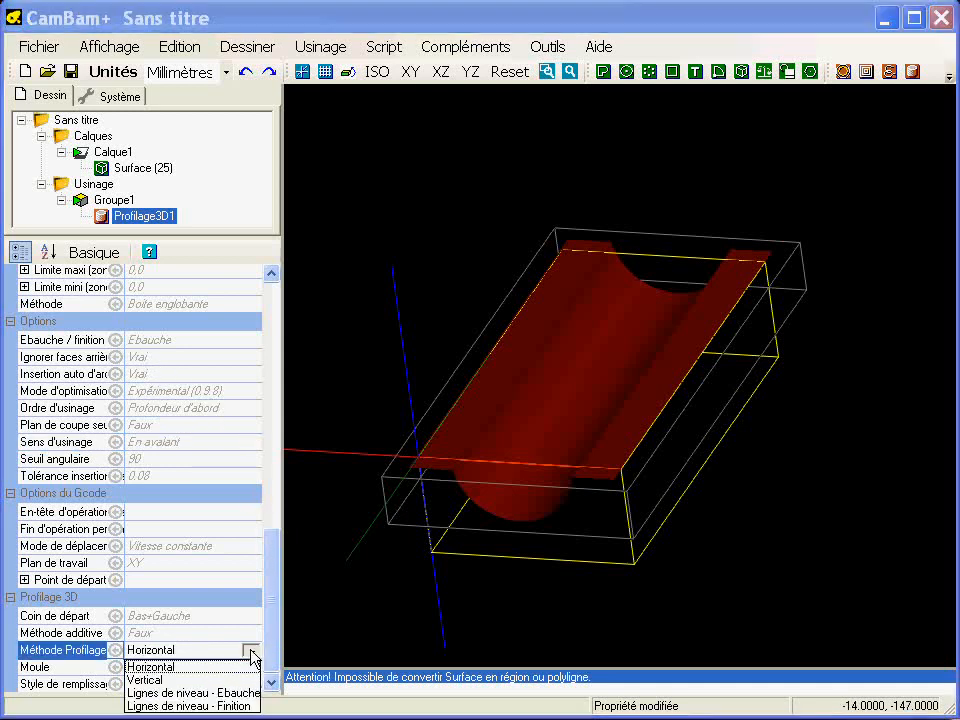
{"action": "left_click", "coordinate": [180, 682]}
{"action": "left_click_drag", "start_coordinate": [553, 465], "coordinate": [486, 422], "text": "alt"}
- Review the operation's depth increment and clearance plane settings, and generate the toolpaths for the 3D profile operation
{"action": "left_click_drag", "start_coordinate": [272, 558], "coordinate": [268, 350]}
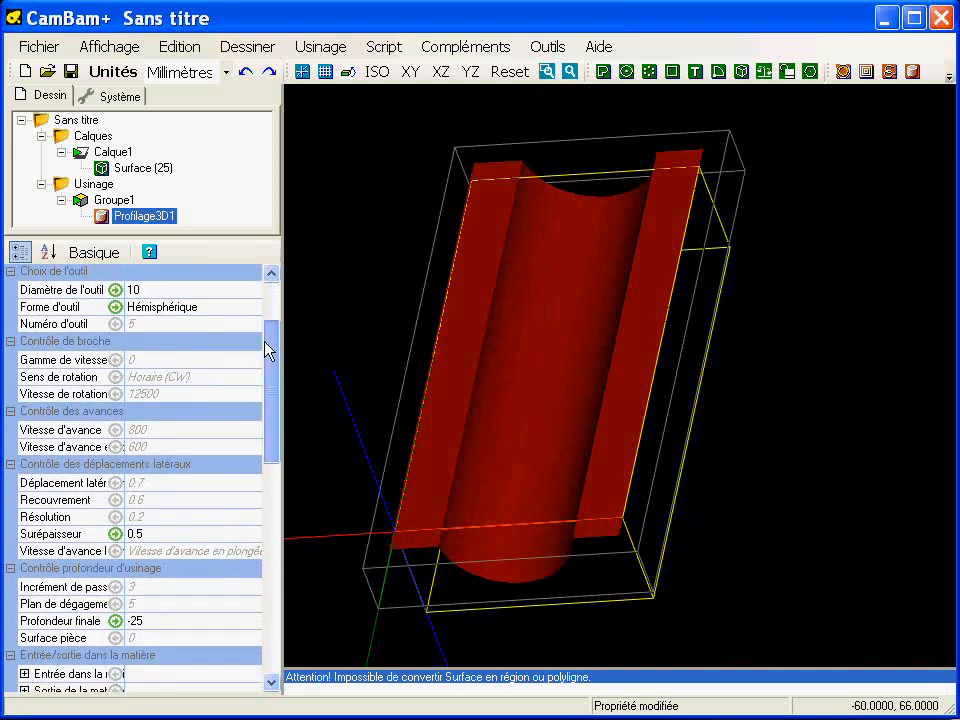
{"action": "left_click_drag", "start_coordinate": [268, 350], "coordinate": [268, 403]}
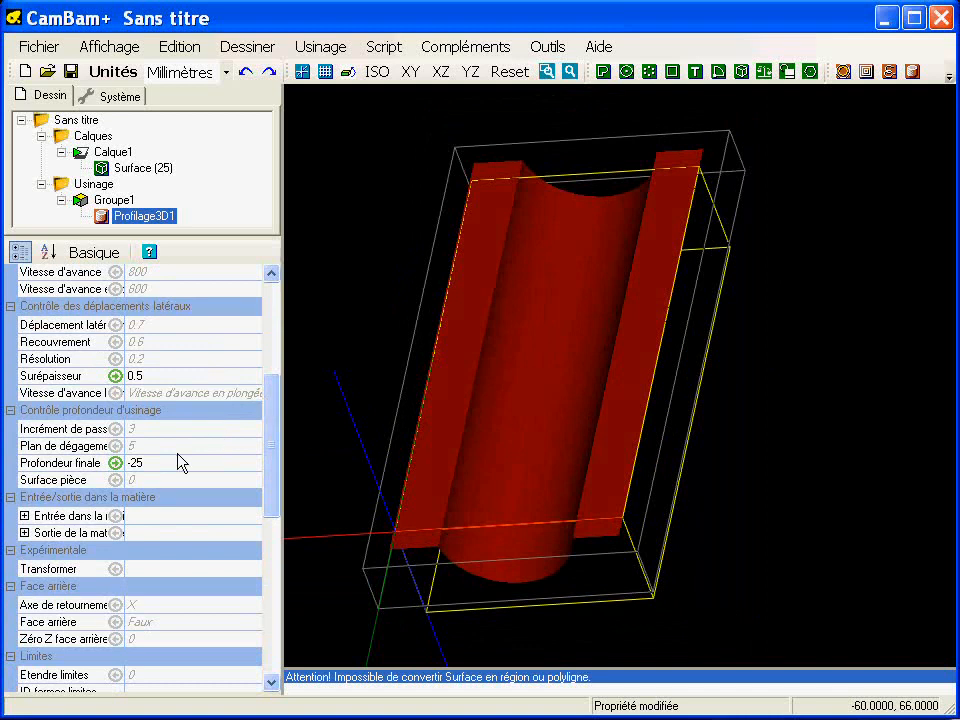
{"action": "left_click", "coordinate": [155, 430]}
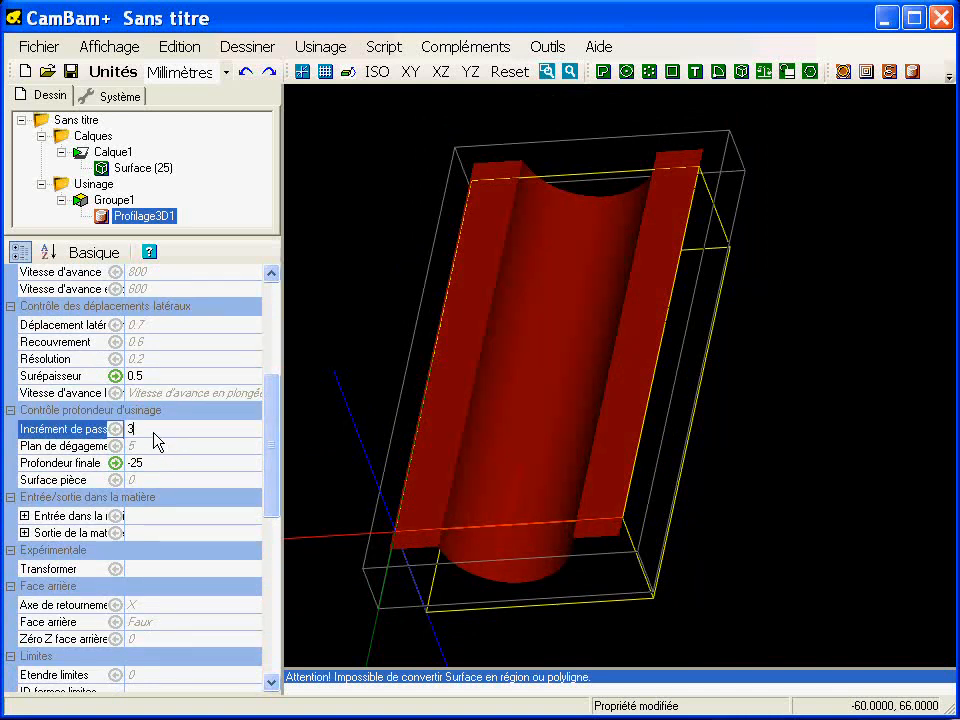
{"action": "left_click", "coordinate": [150, 446]}
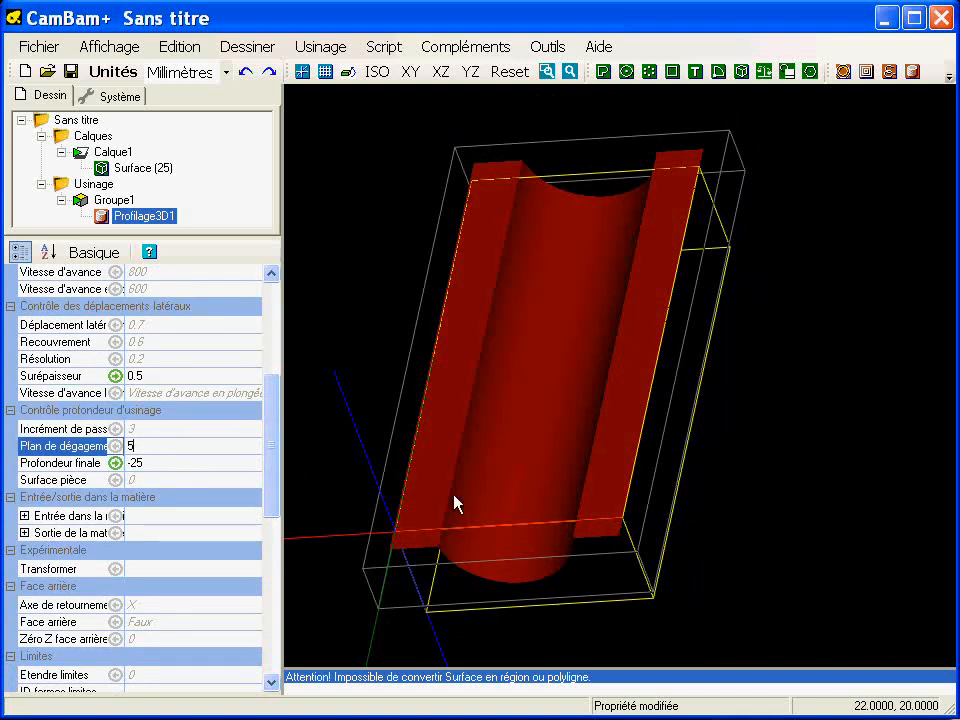
{"action": "middle_click_drag", "start_coordinate": [568, 364], "coordinate": [546, 366]}
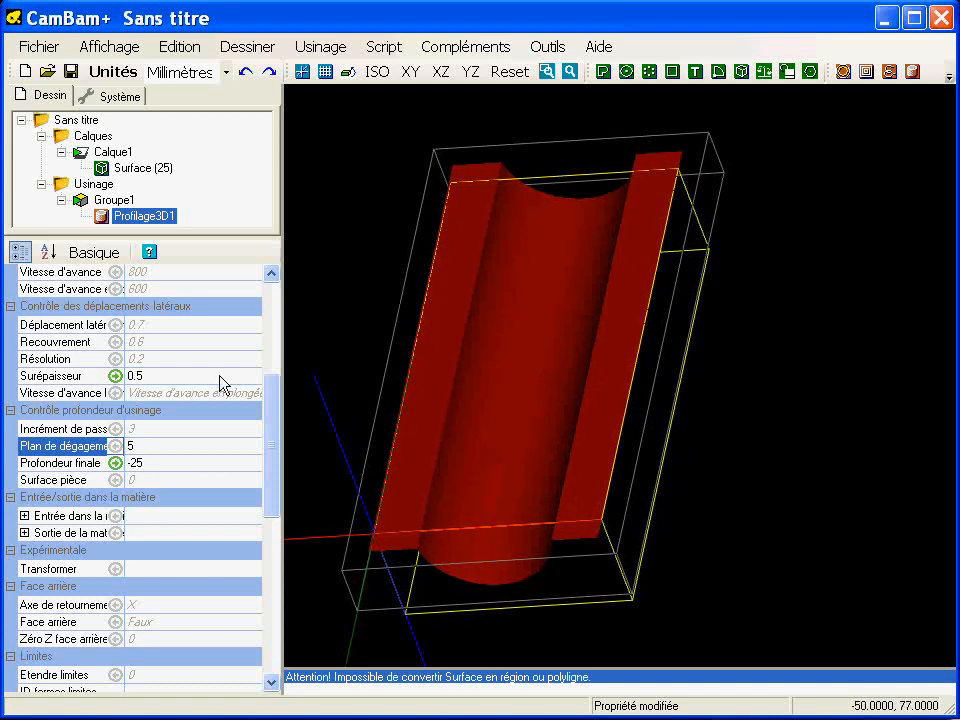
{"action": "right_click", "coordinate": [129, 215]}
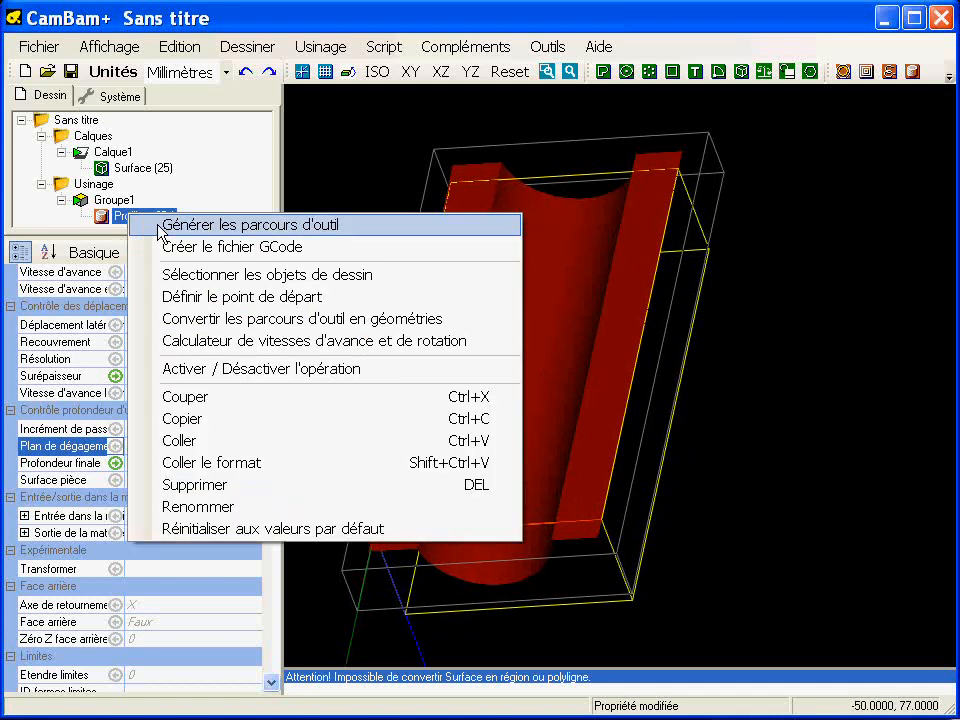
{"action": "left_click", "coordinate": [160, 228]}
- Examine the generated roughing toolpaths over the trough from several angles, up close and in plan view
{"action": "left_click_drag", "start_coordinate": [503, 420], "coordinate": [521, 357], "text": "alt"}
{"action": "scroll", "coordinate": [478, 411], "scroll_direction": "up", "scroll_amount": 3}
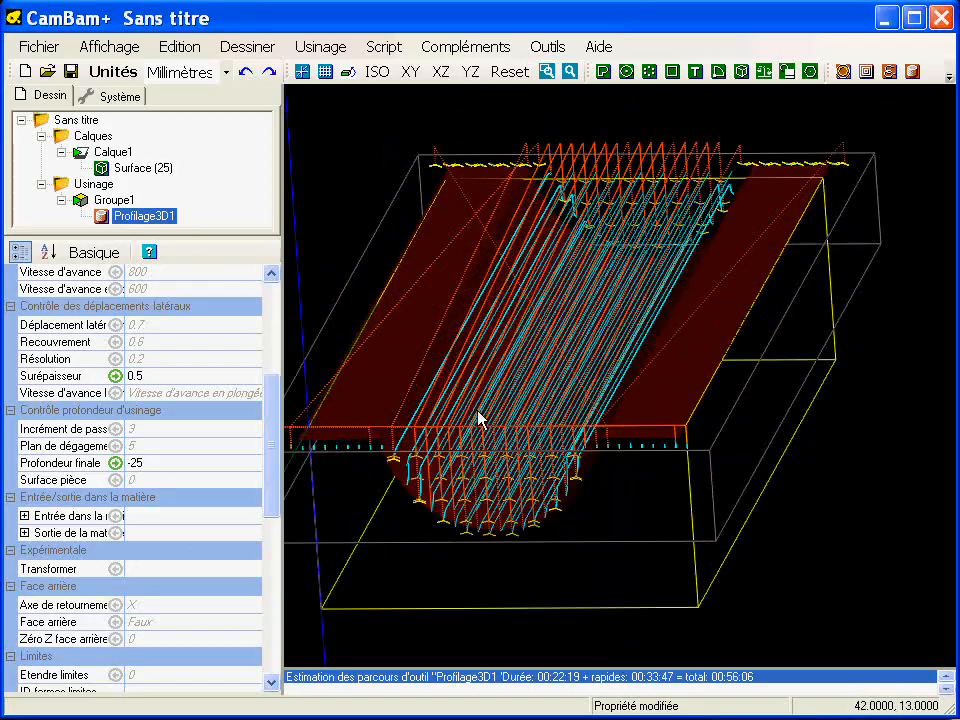
{"action": "scroll", "coordinate": [471, 439], "scroll_direction": "up", "scroll_amount": 3}
{"action": "scroll", "coordinate": [510, 590], "scroll_direction": "up", "scroll_amount": 2}
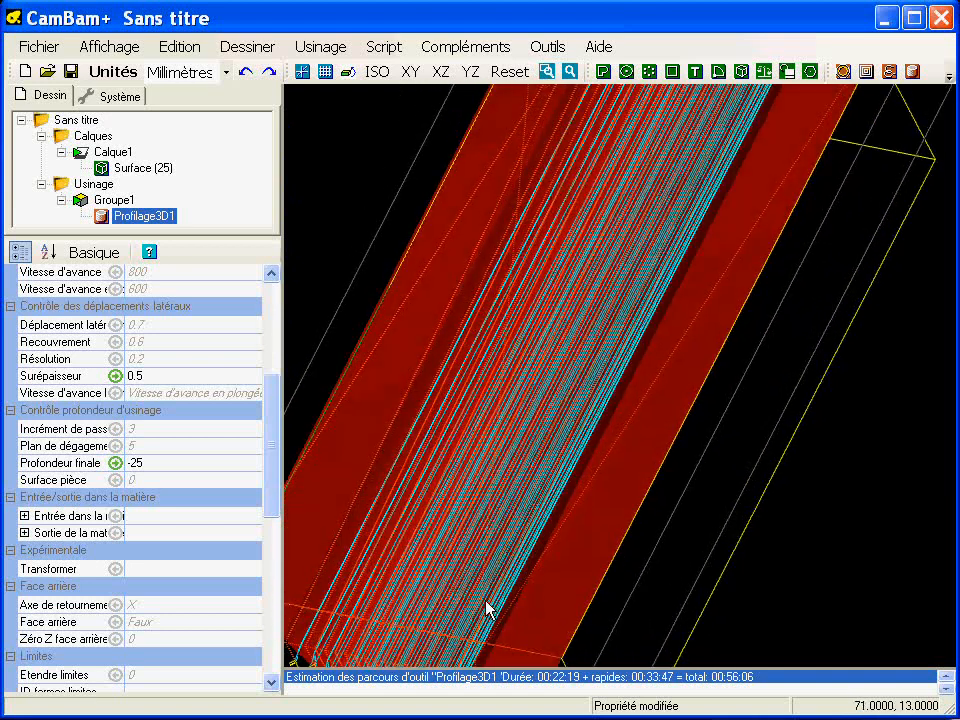
{"action": "scroll", "coordinate": [523, 544], "scroll_direction": "down", "scroll_amount": 4}
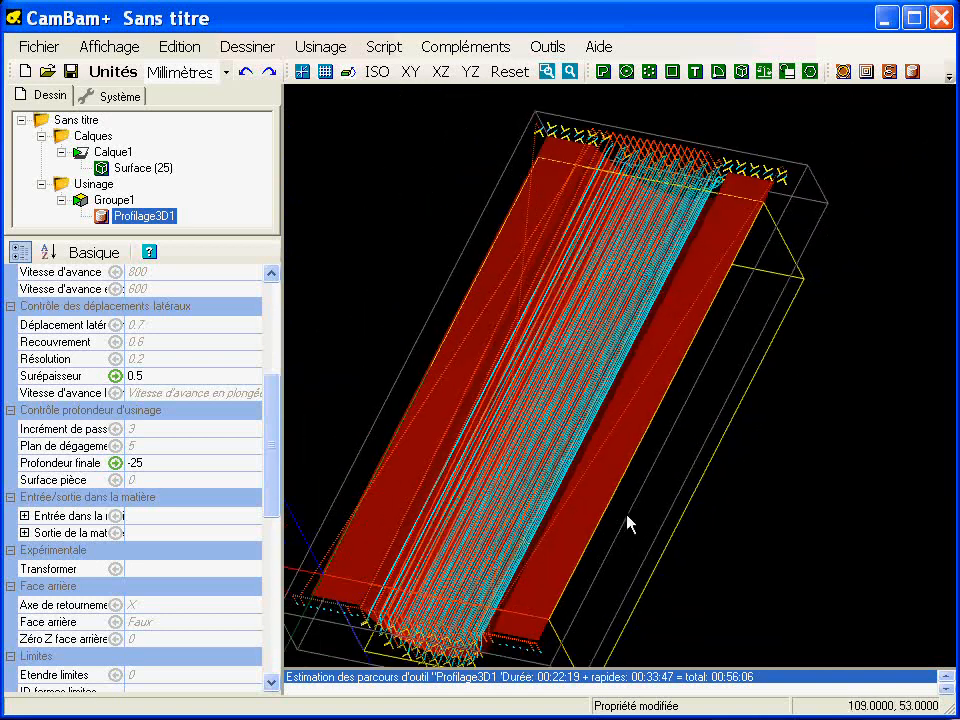
{"action": "double_click", "coordinate": [551, 450], "text": "alt"}
{"action": "middle_click_drag", "start_coordinate": [673, 441], "coordinate": [617, 450]}
{"action": "scroll", "coordinate": [617, 450], "scroll_direction": "down", "scroll_amount": 1}
{"action": "scroll", "coordinate": [620, 458], "scroll_direction": "down", "scroll_amount": 1}
{"action": "middle_click_drag", "start_coordinate": [581, 493], "coordinate": [565, 480]}
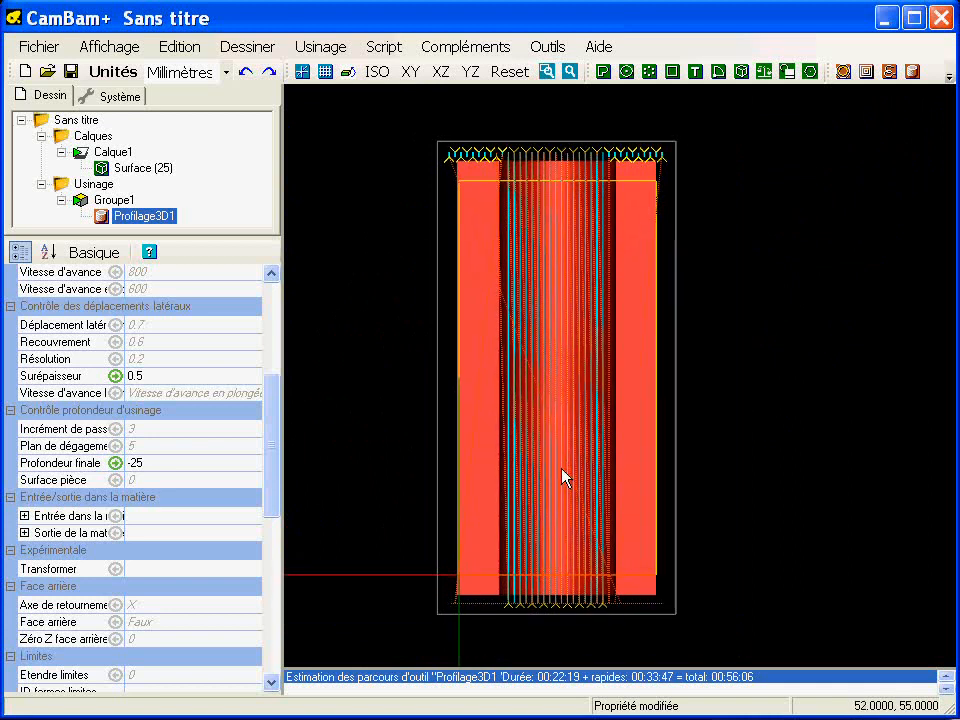
- Draw a rectangle about 78 wide and 210 high around the trough, with its lower-left corner at about 10,-5
{"action": "left_click", "coordinate": [673, 71]}
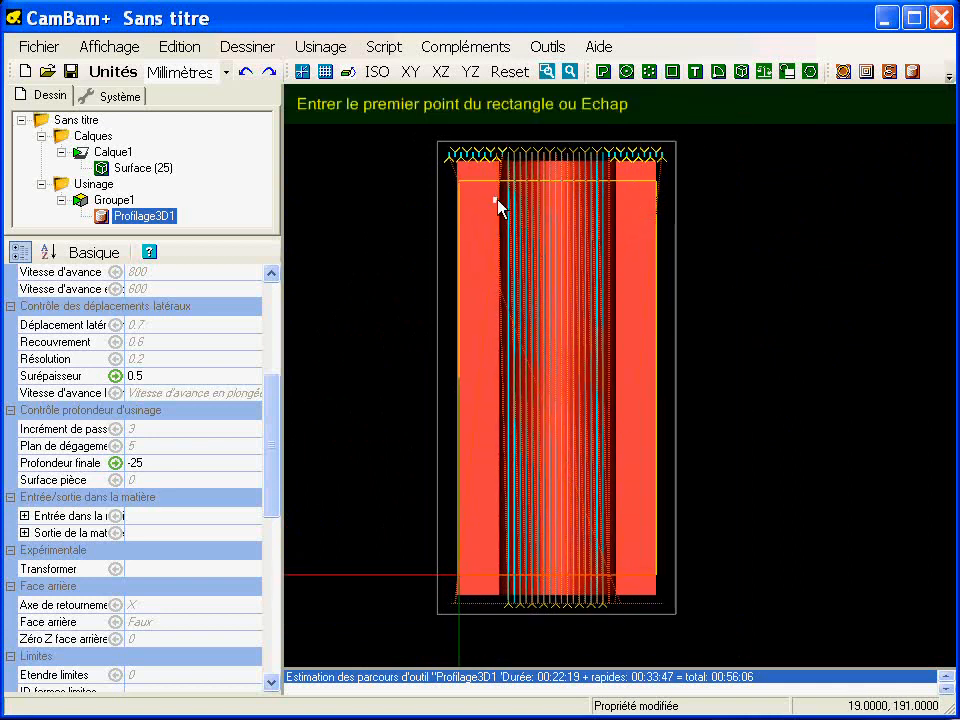
{"action": "left_click", "coordinate": [478, 584]}
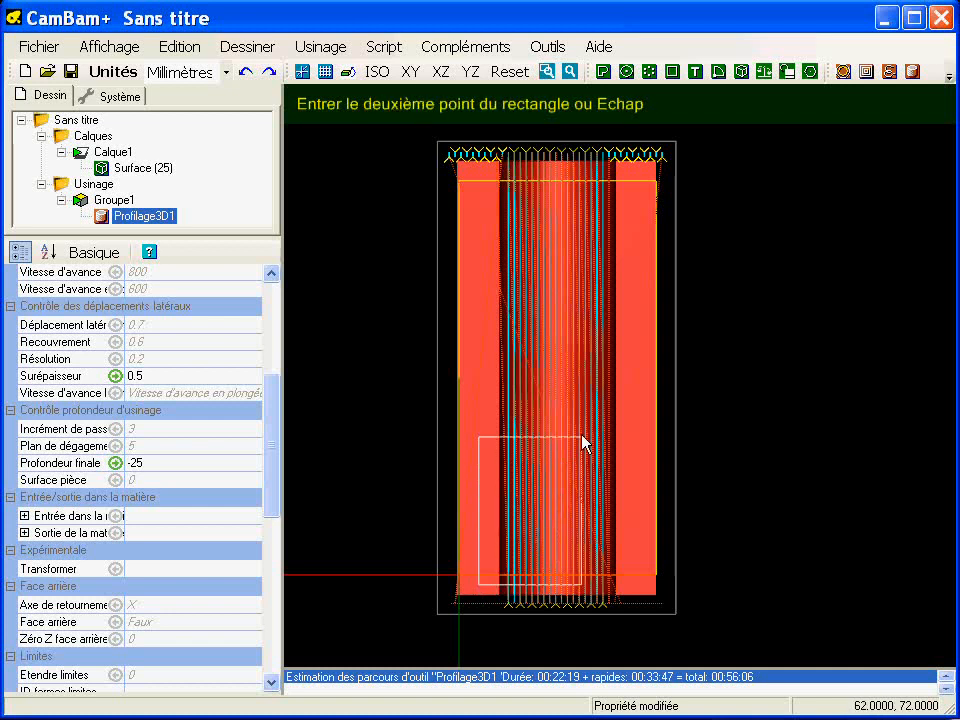
{"action": "left_click", "coordinate": [633, 178]}
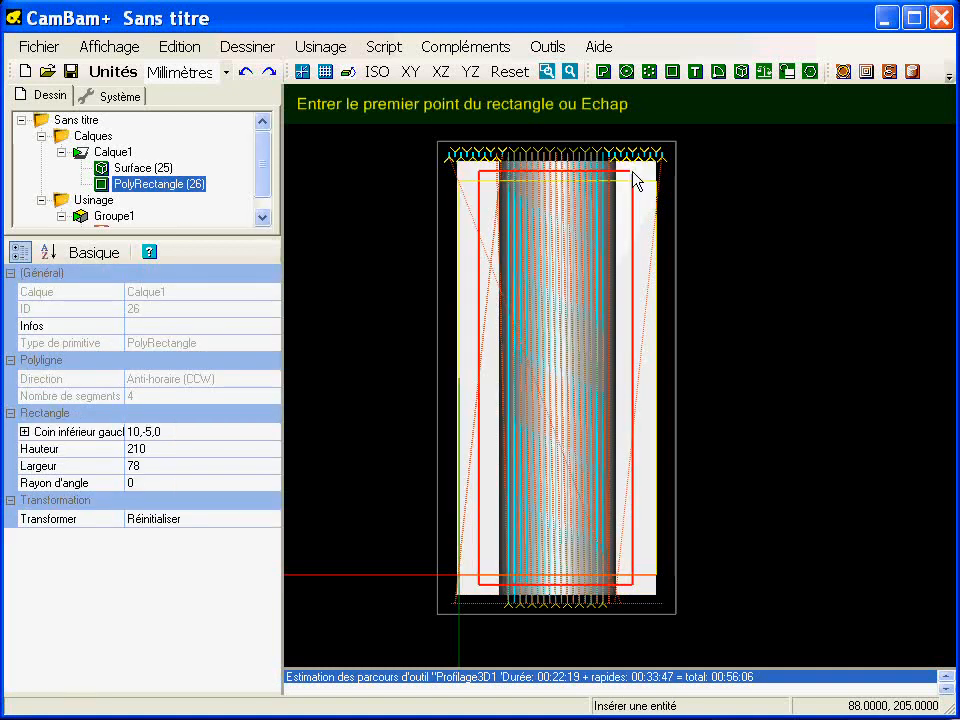
{"action": "key", "text": "Escape"}
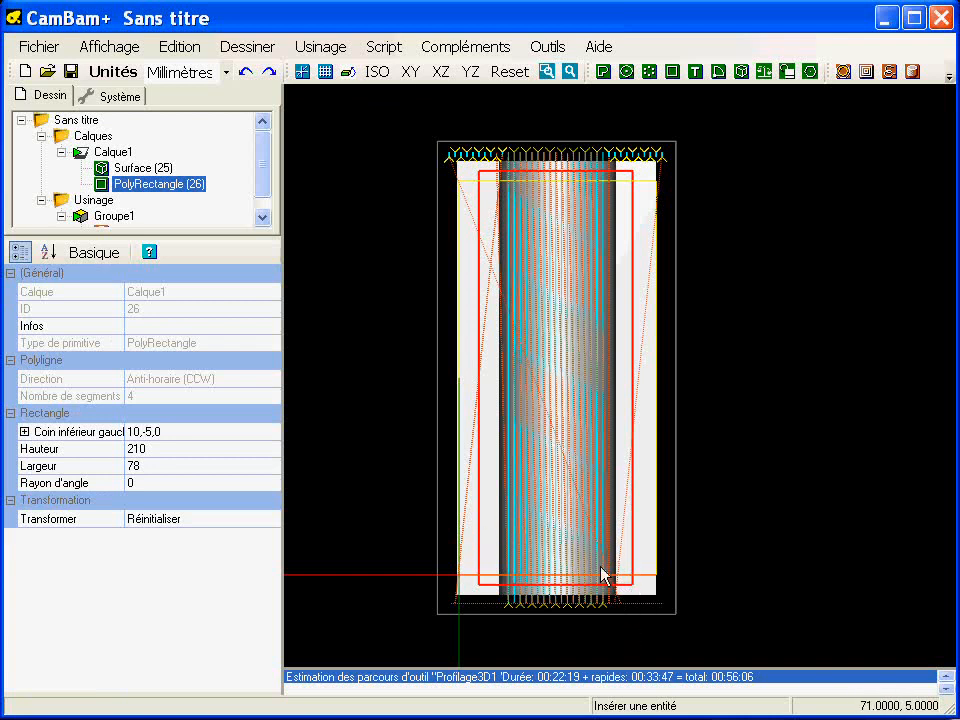
{"action": "left_click_drag", "start_coordinate": [519, 557], "coordinate": [446, 399], "text": "alt"}
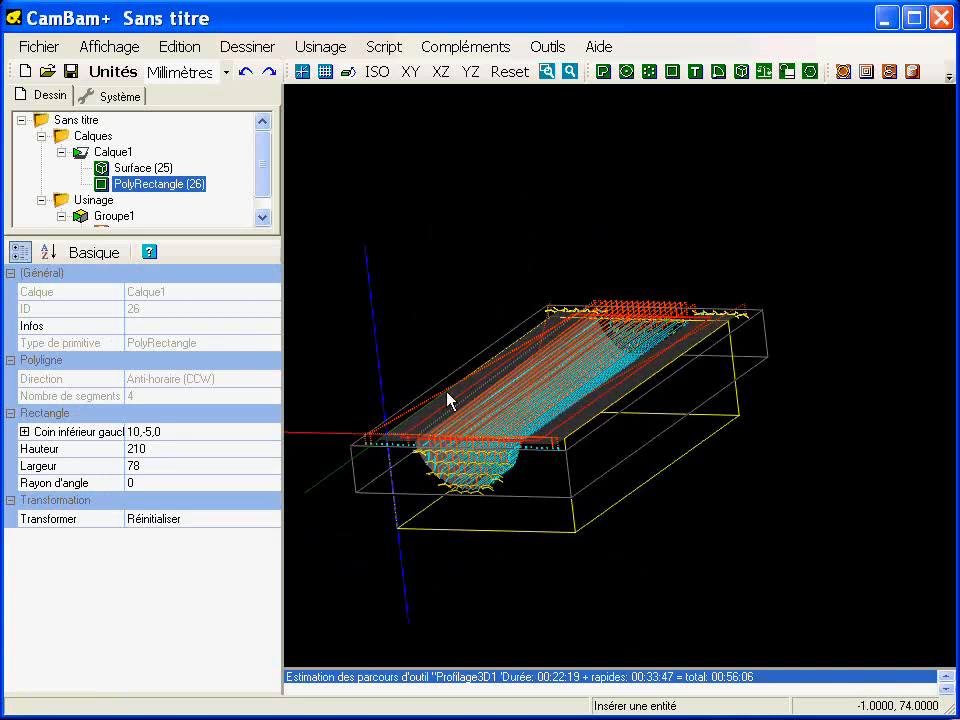
- Set the limits method (Méthode) of the 3D profile operation to Formes sélectionnées
{"action": "scroll", "coordinate": [266, 189], "scroll_direction": "down", "scroll_amount": 1}
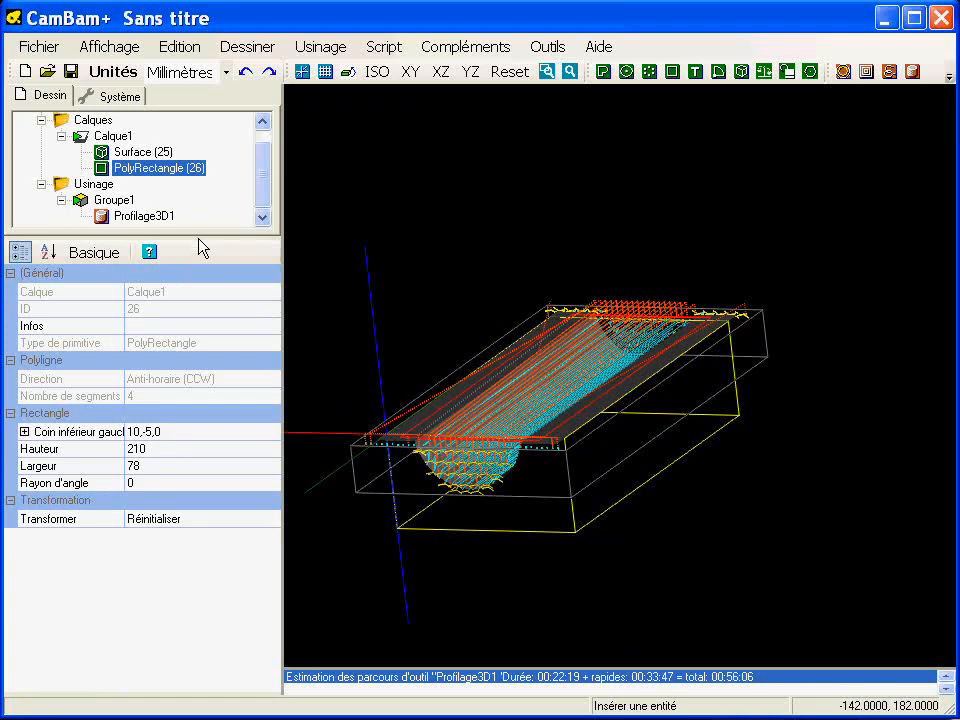
{"action": "left_click", "coordinate": [143, 216]}
{"action": "left_click_drag", "start_coordinate": [276, 385], "coordinate": [275, 570]}
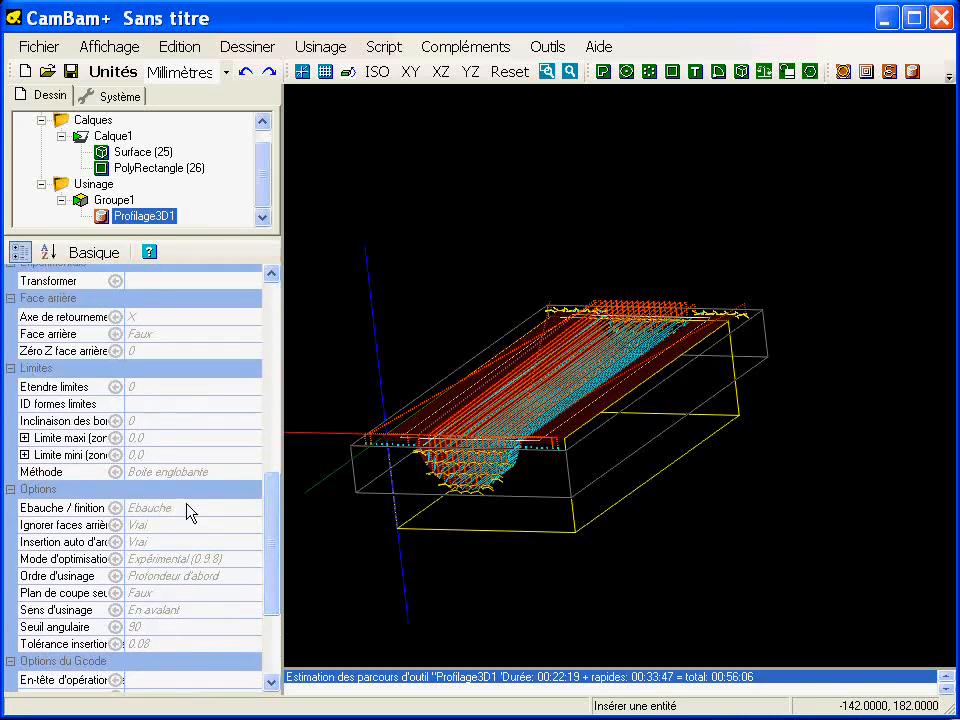
{"action": "left_click", "coordinate": [225, 473]}
{"action": "left_click", "coordinate": [251, 473]}
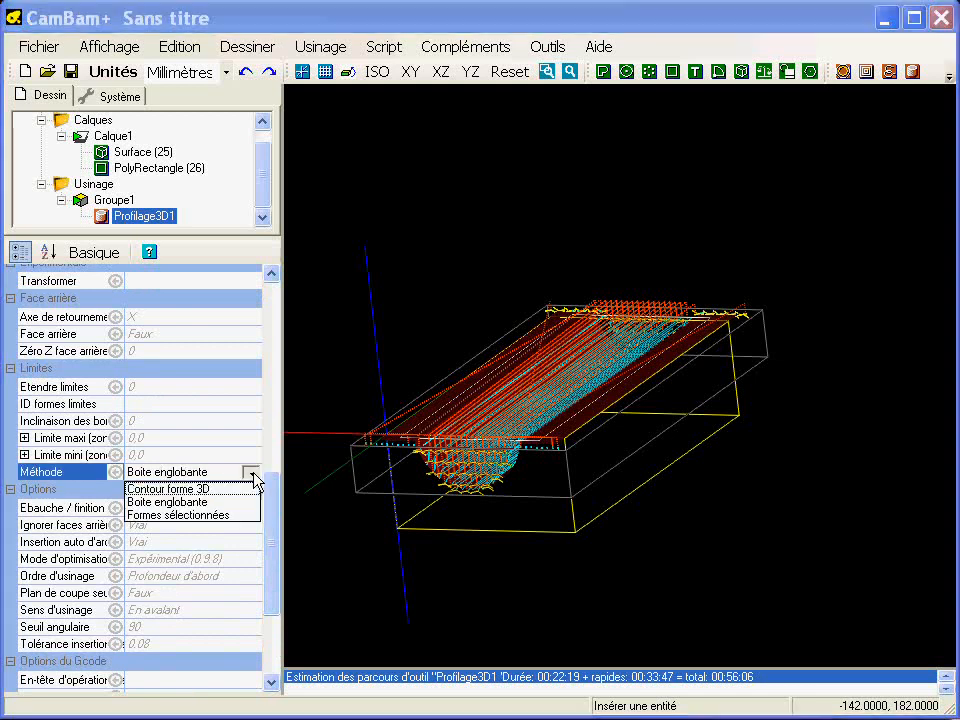
{"action": "left_click", "coordinate": [195, 515]}
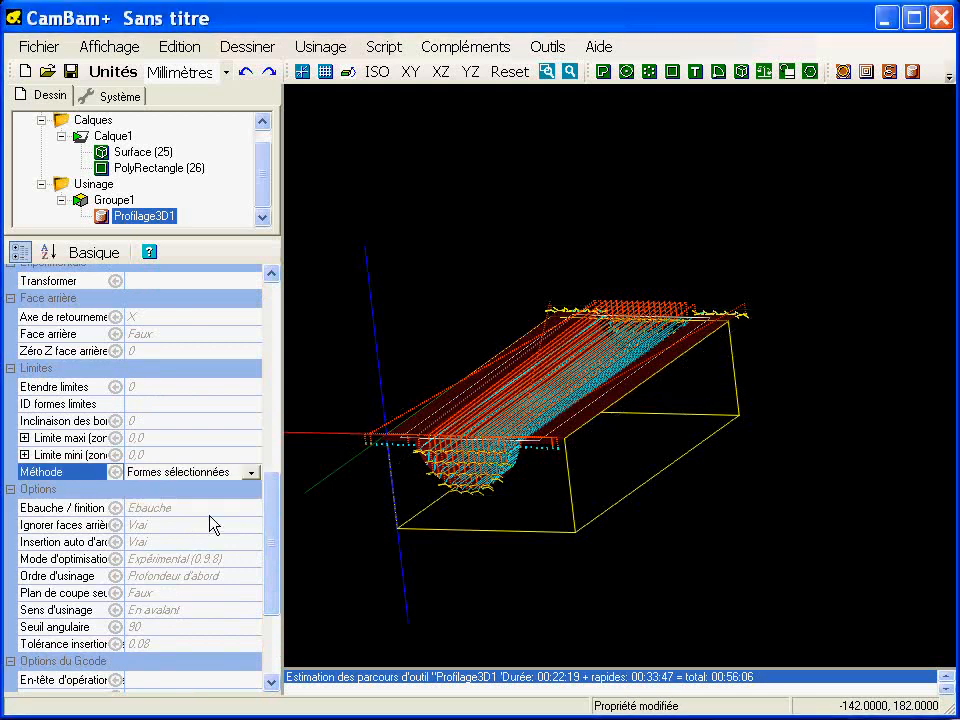
- Assign the rectangle drawn around the trough as the 3D profile operation's boundary shape (ID formes limites)
{"action": "left_click", "coordinate": [148, 404]}
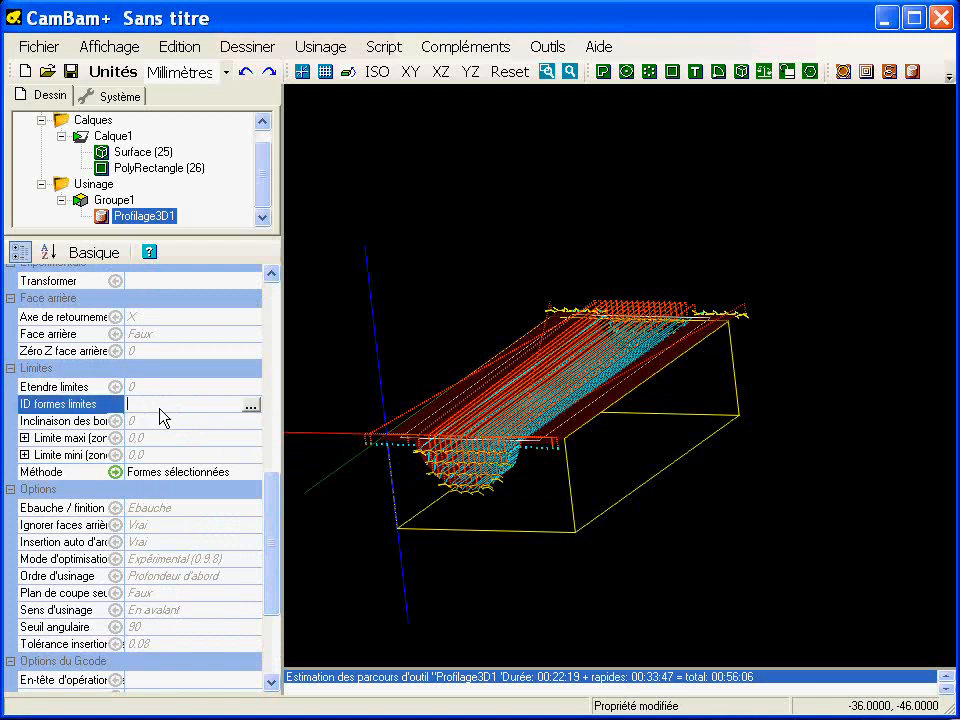
{"action": "left_click", "coordinate": [250, 406]}
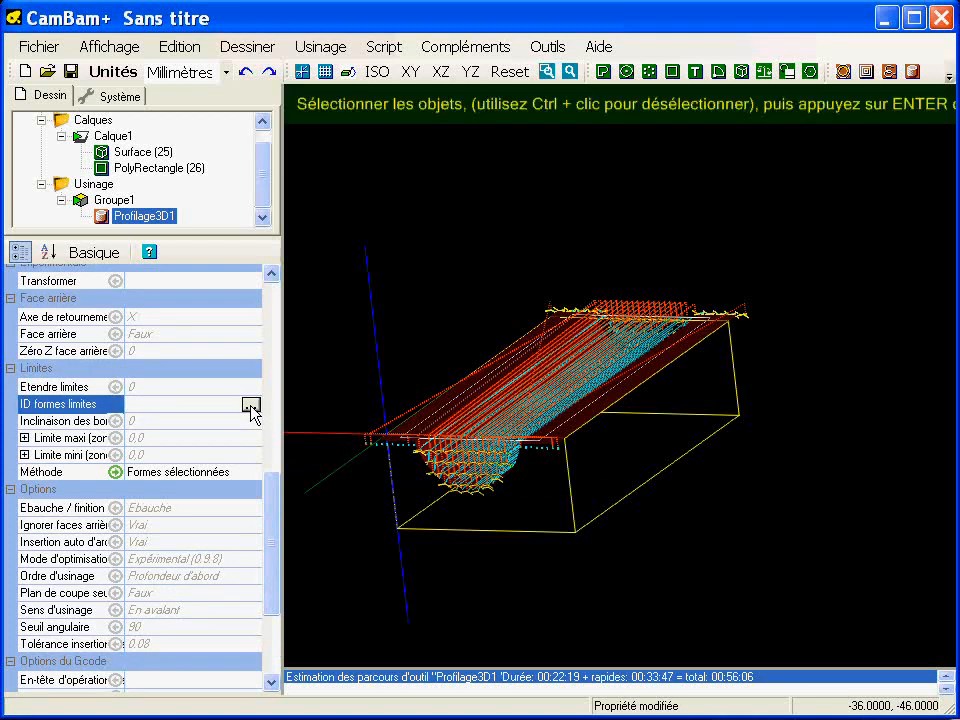
{"action": "left_click_drag", "start_coordinate": [578, 293], "coordinate": [596, 559], "text": "alt"}
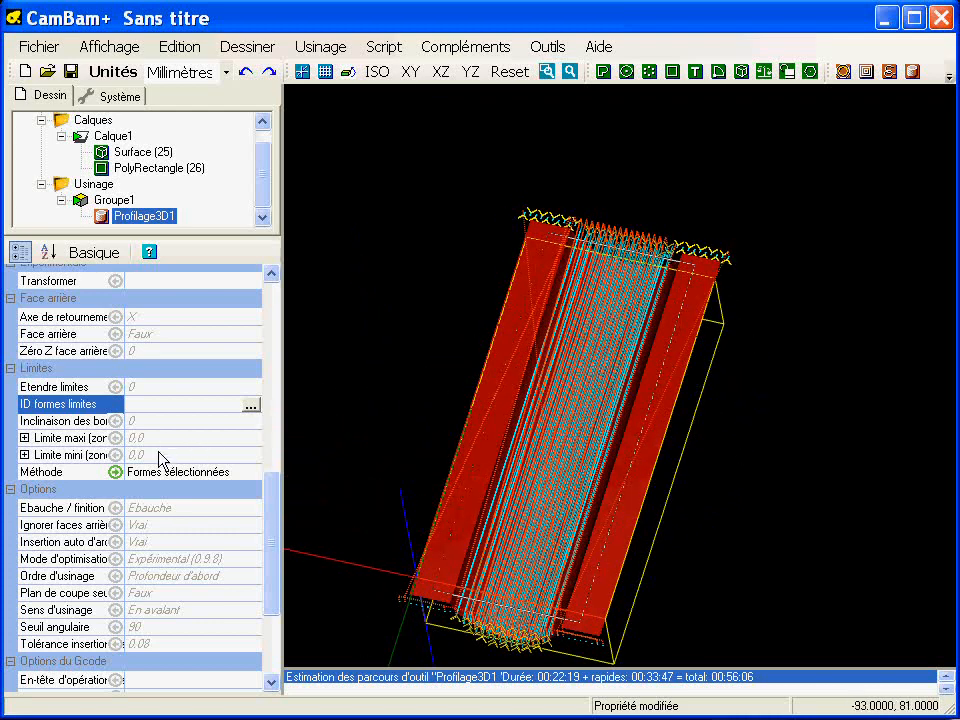
{"action": "left_click", "coordinate": [251, 407]}
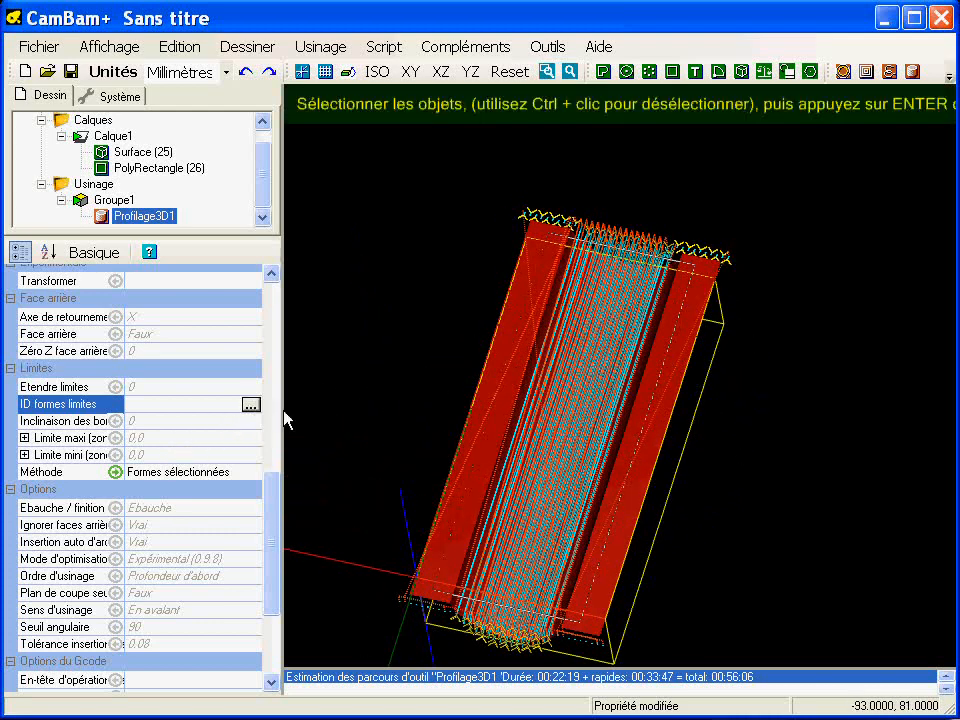
{"action": "left_click", "coordinate": [697, 277]}
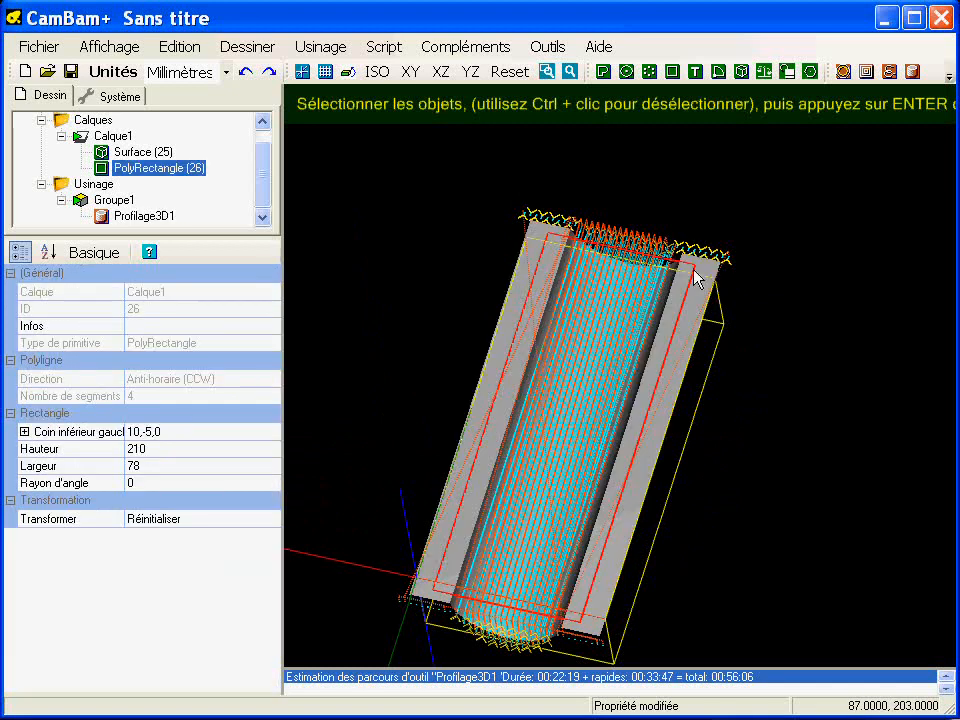
{"action": "key", "text": "Return"}
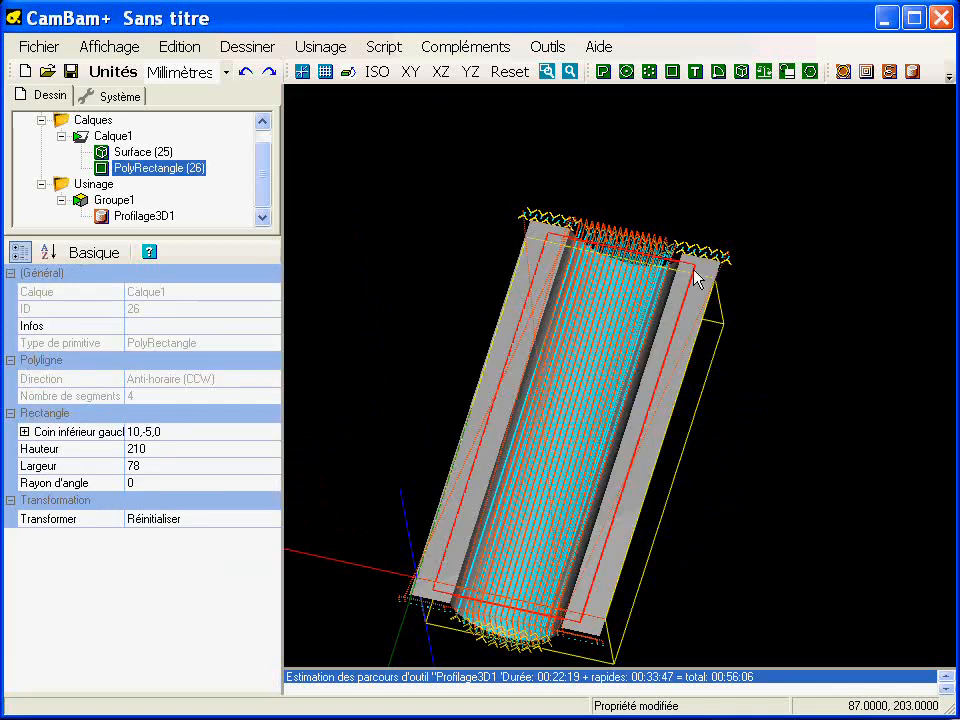
- Regenerate the 3D profile operation's toolpaths with the boundary rectangle applied and inspect them in an oblique view
{"action": "left_click", "coordinate": [160, 216]}
{"action": "right_click", "coordinate": [189, 214]}
{"action": "left_click", "coordinate": [195, 228]}
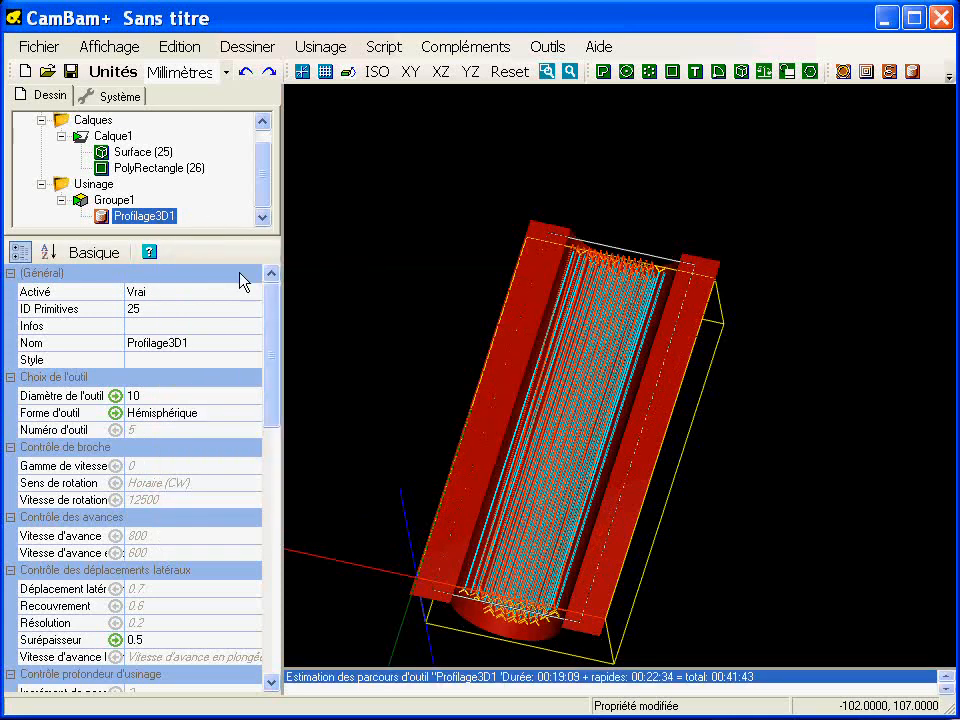
{"action": "left_click_drag", "start_coordinate": [487, 522], "coordinate": [615, 399], "text": "alt"}
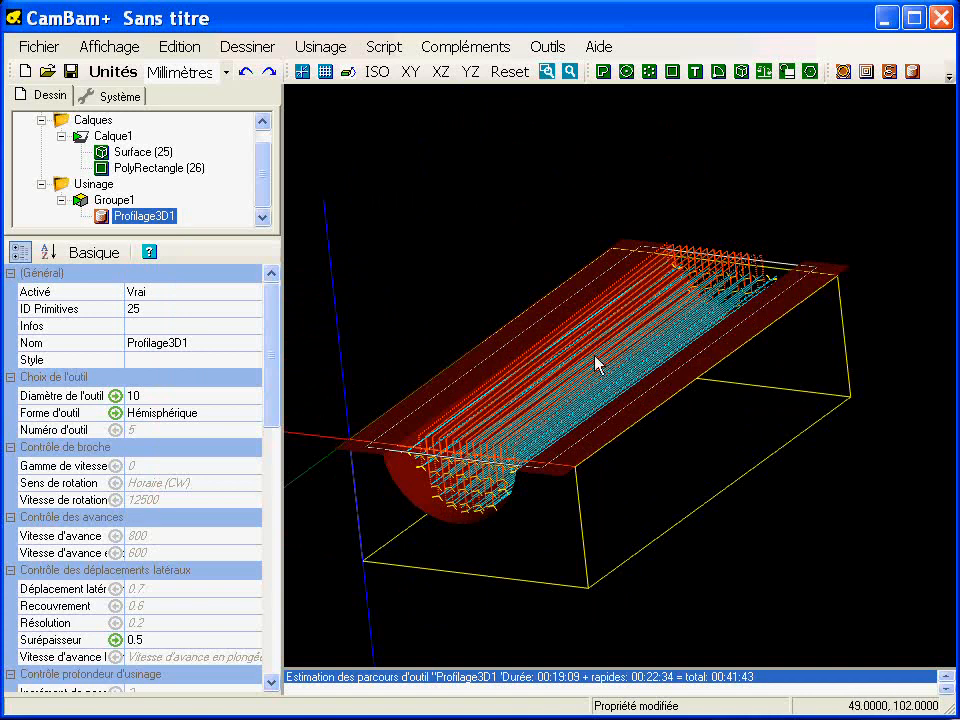
{"action": "key", "text": "alt"}
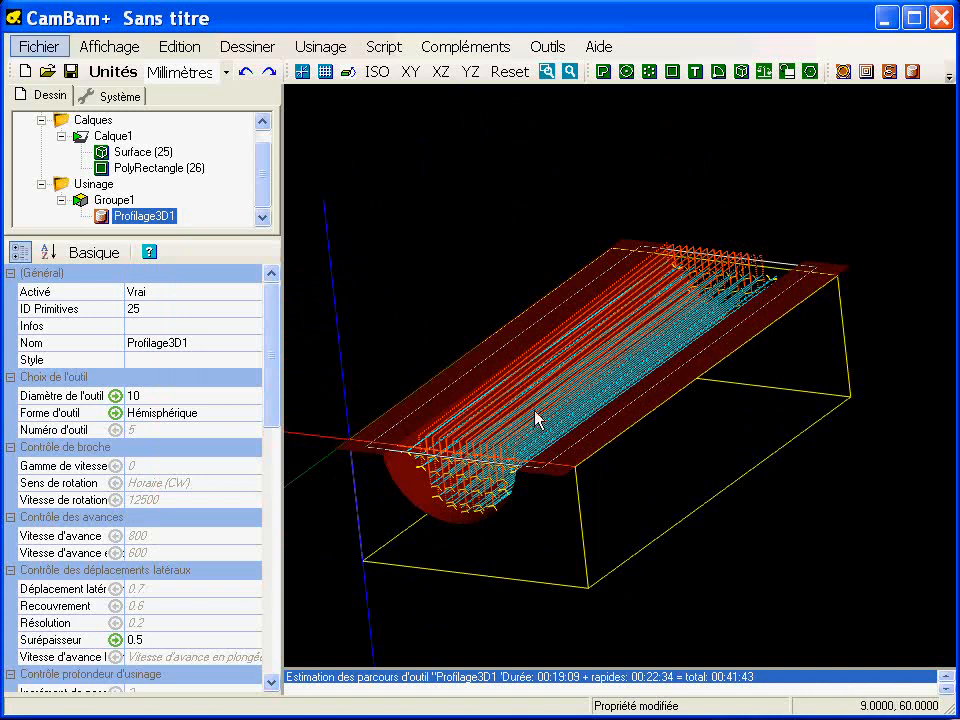
{"action": "scroll", "coordinate": [506, 388], "scroll_direction": "down", "scroll_amount": 2}
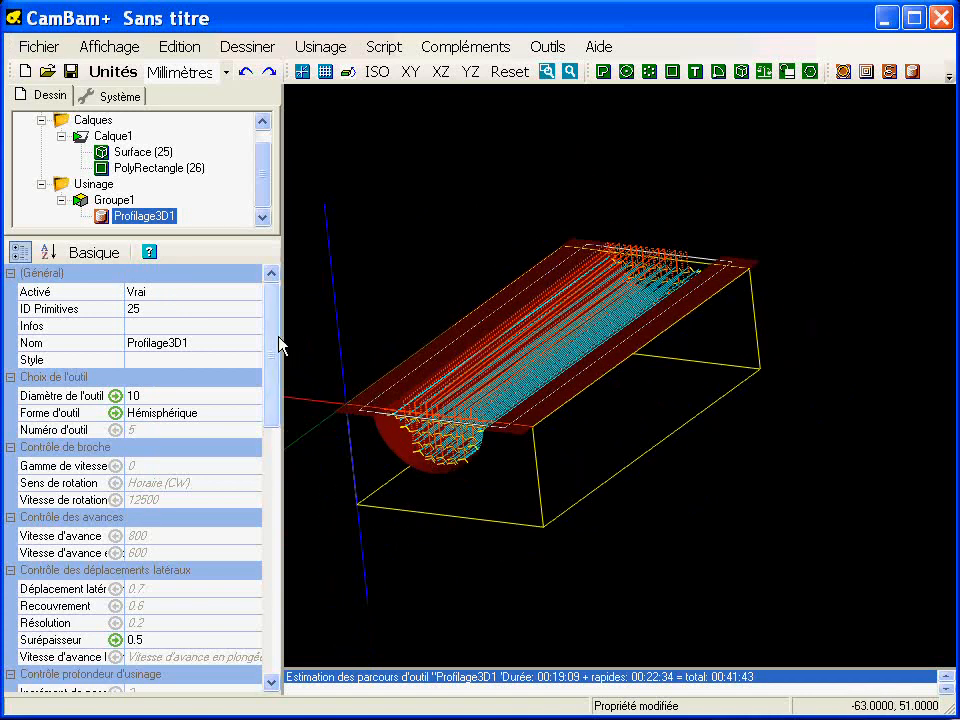
- Set the 3D profile operation's milling direction (Sens d'usinage) to Mixte and regenerate its toolpaths
{"action": "left_click_drag", "start_coordinate": [274, 349], "coordinate": [270, 619]}
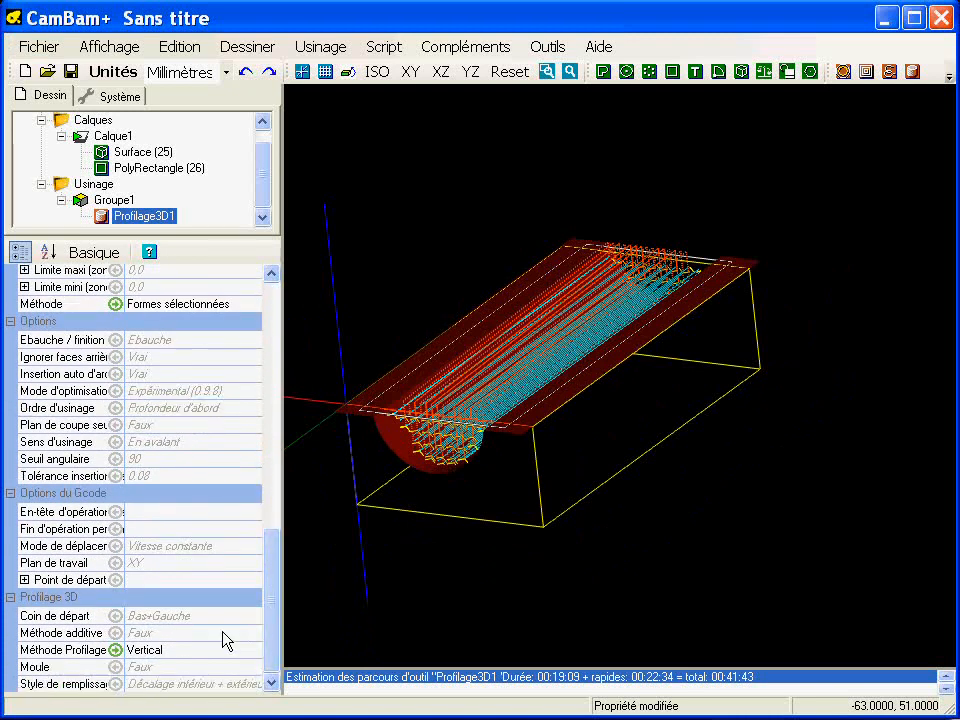
{"action": "left_click", "coordinate": [208, 444]}
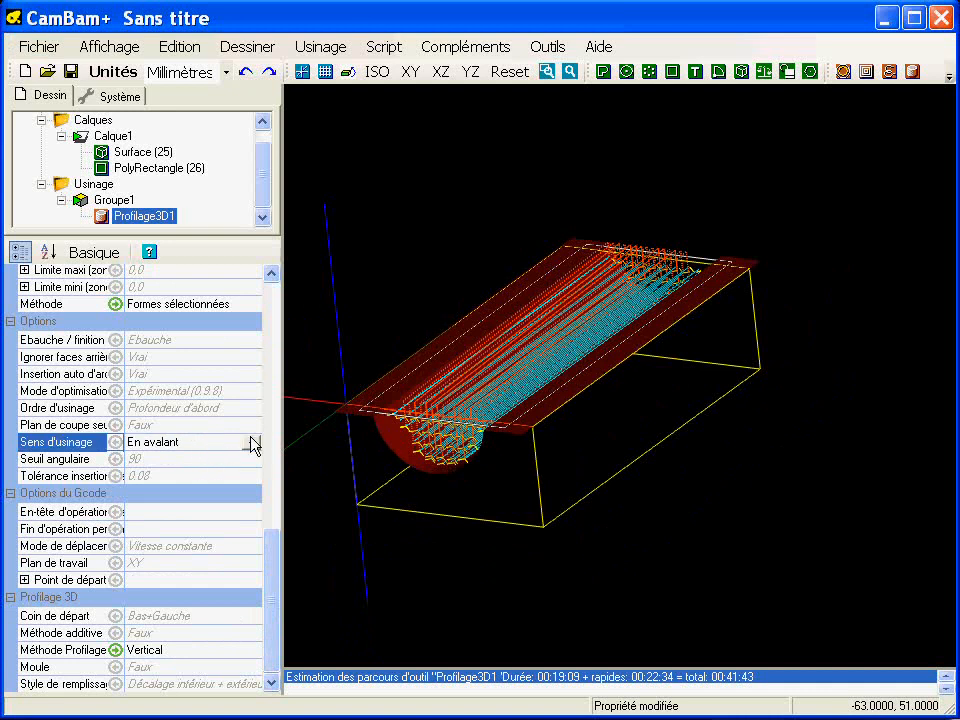
{"action": "left_click", "coordinate": [251, 443]}
{"action": "left_click", "coordinate": [150, 485]}
{"action": "right_click", "coordinate": [170, 228]}
{"action": "left_click", "coordinate": [185, 226]}
{"action": "left_click_drag", "start_coordinate": [583, 420], "coordinate": [497, 414], "text": "alt"}
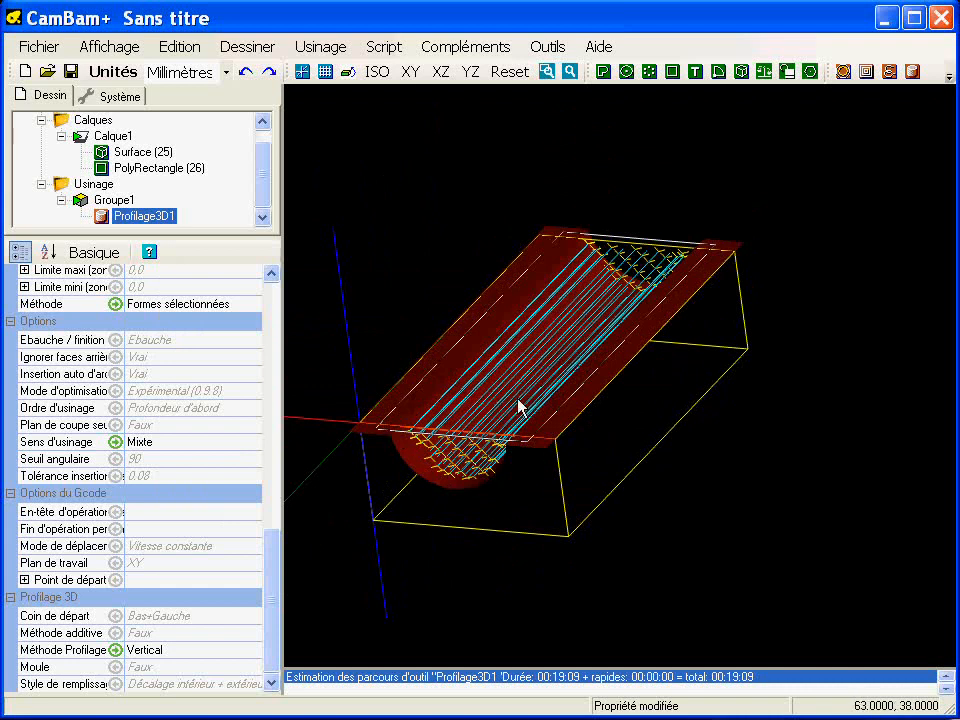
{"action": "left_click_drag", "start_coordinate": [493, 452], "coordinate": [516, 457], "text": "alt"}
{"action": "middle_click_drag", "start_coordinate": [540, 492], "coordinate": [563, 448]}
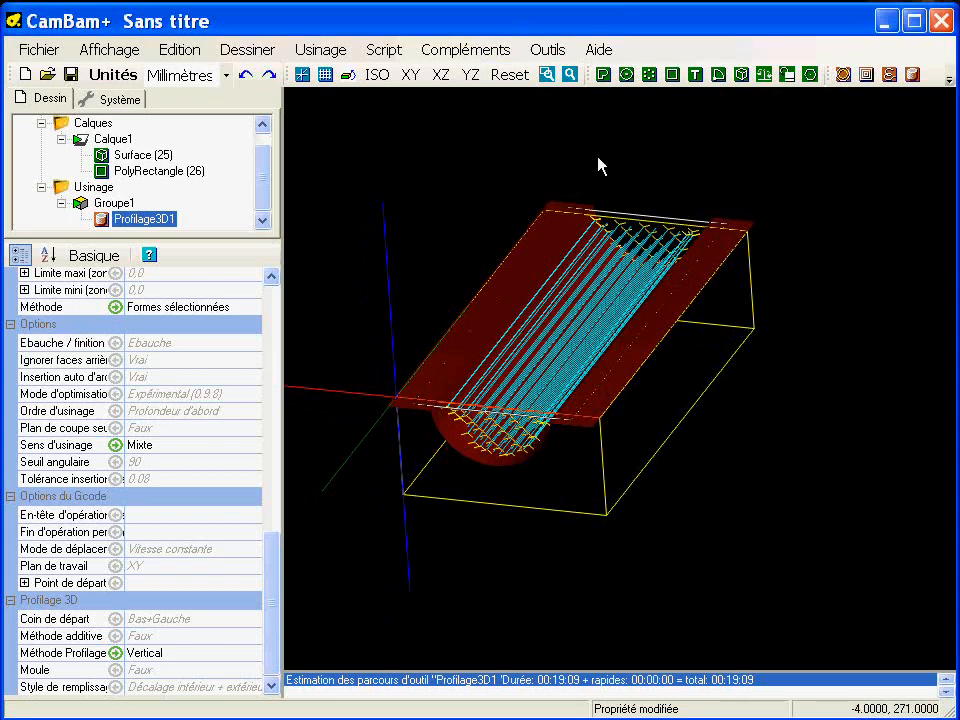
- Duplicate the Profilage3D1 operation within the same machining group
{"action": "left_click_drag", "start_coordinate": [237, 247], "coordinate": [231, 309]}
{"action": "right_click", "coordinate": [137, 240]}
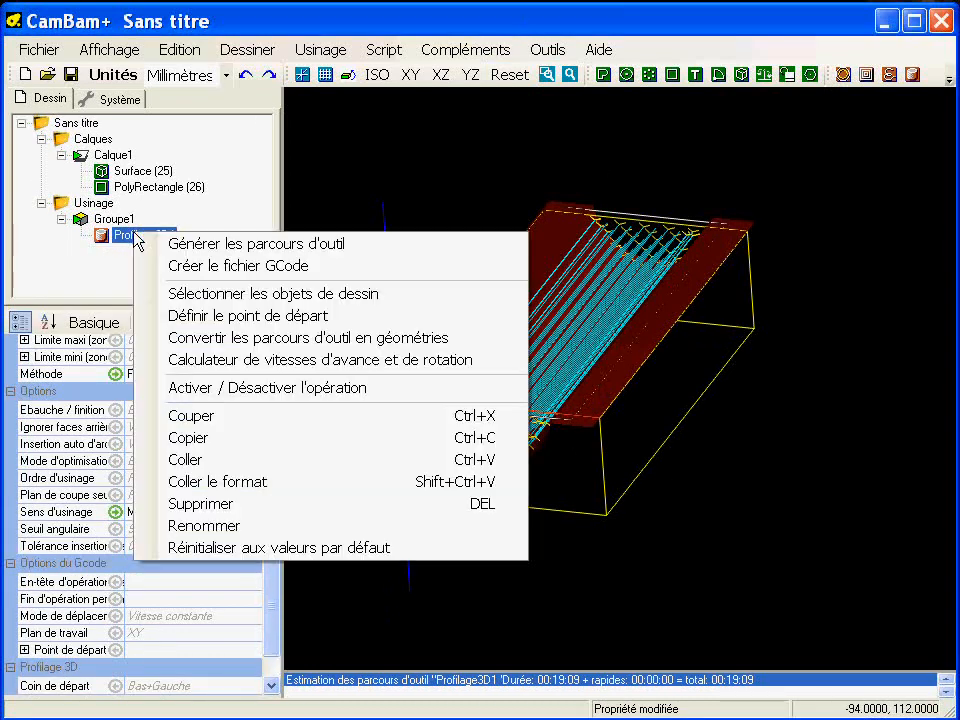
{"action": "left_click", "coordinate": [218, 439]}
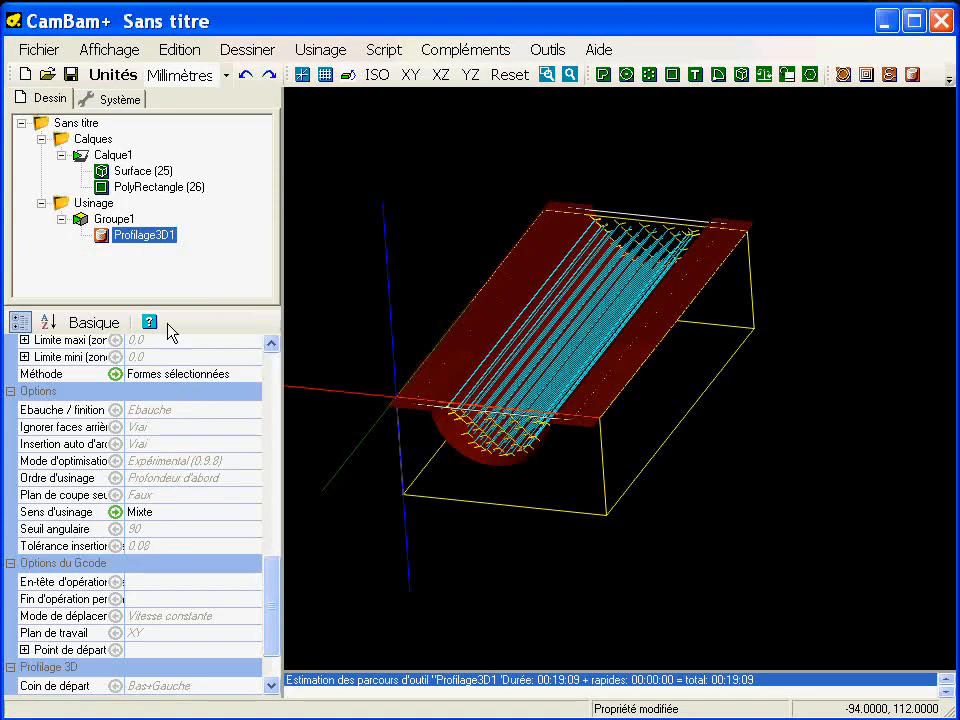
{"action": "right_click", "coordinate": [140, 240]}
{"action": "left_click", "coordinate": [210, 458]}
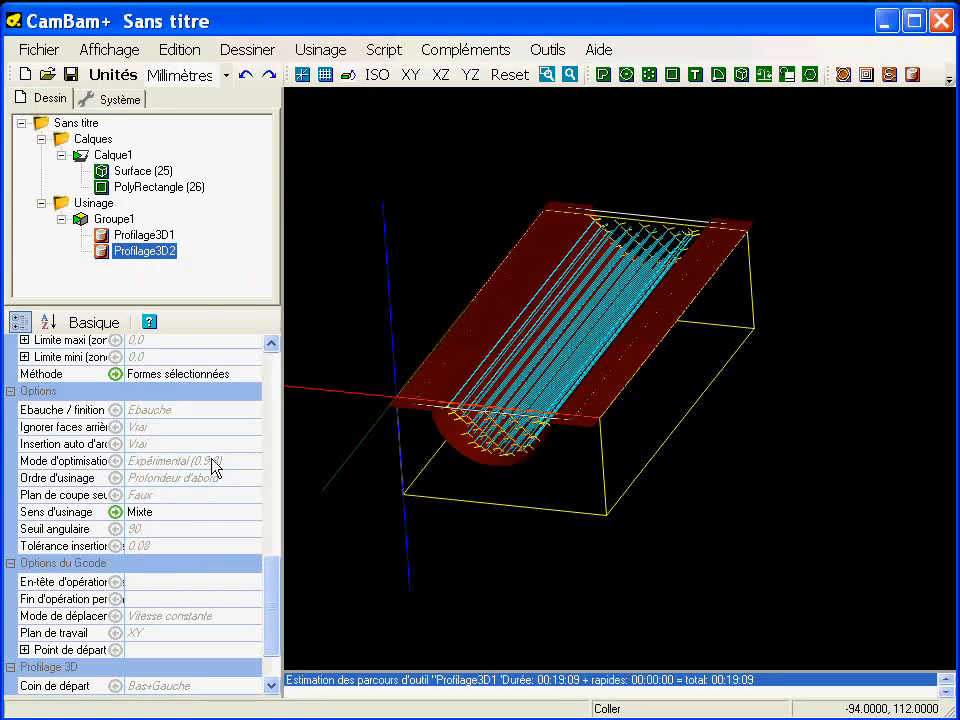
- Set the drawing's toolpath visibility to show only the selected operation's toolpaths, and check it by selecting each 3D profile operation
{"action": "left_click", "coordinate": [72, 125]}
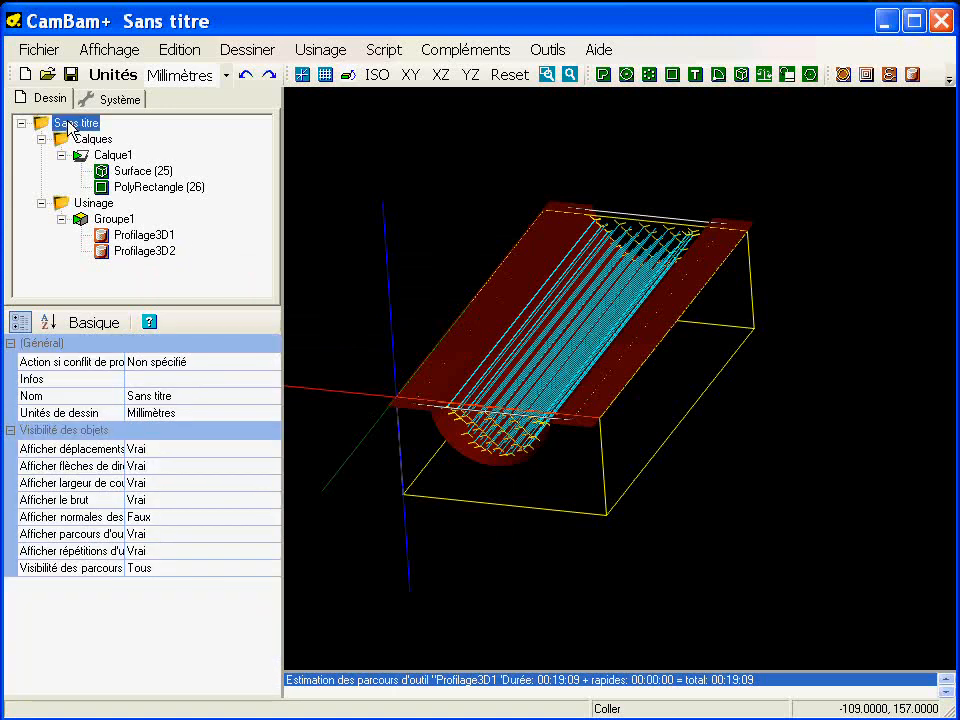
{"action": "double_click", "coordinate": [177, 568]}
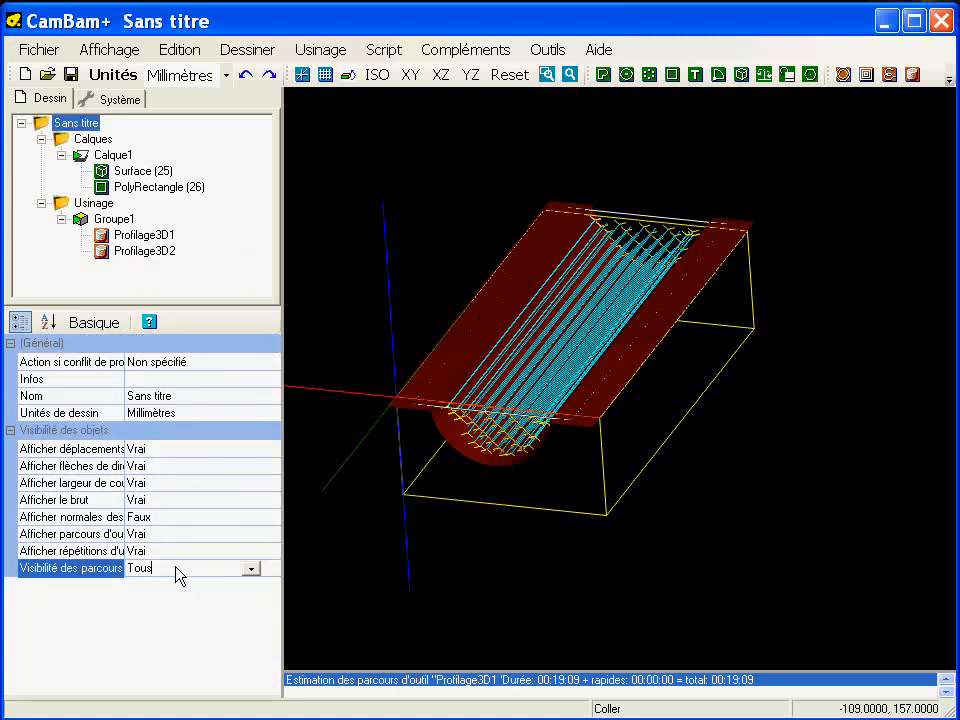
{"action": "left_click", "coordinate": [148, 236]}
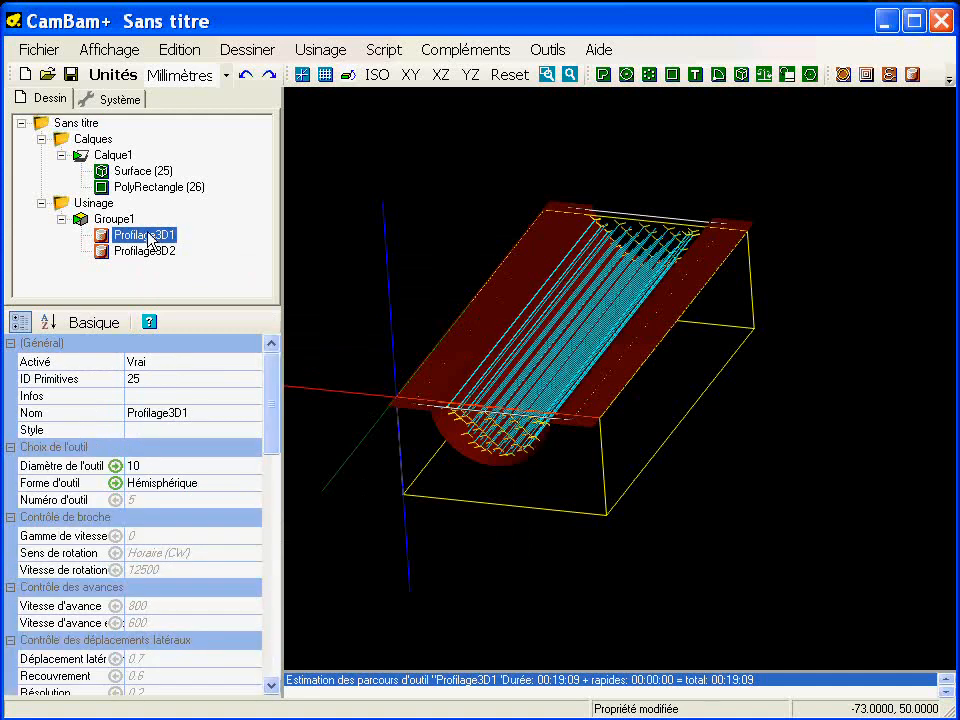
{"action": "left_click", "coordinate": [140, 251]}
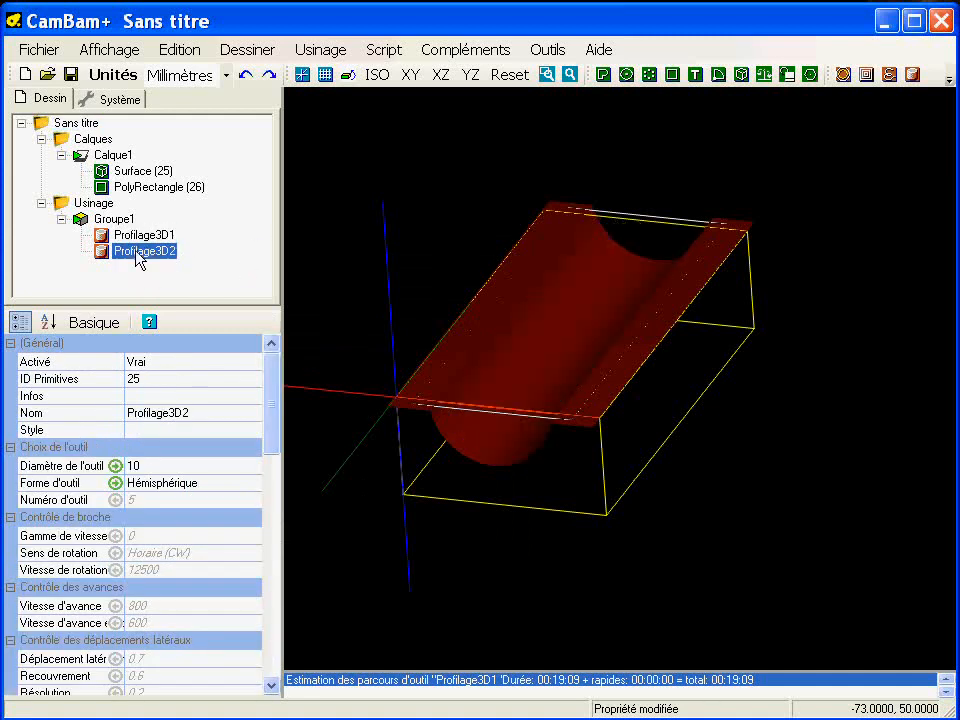
- Set the duplicated 3D profile operation's Ebauche / finition option to Finition
{"action": "left_click_drag", "start_coordinate": [278, 403], "coordinate": [278, 586]}
{"action": "left_click", "coordinate": [250, 479]}
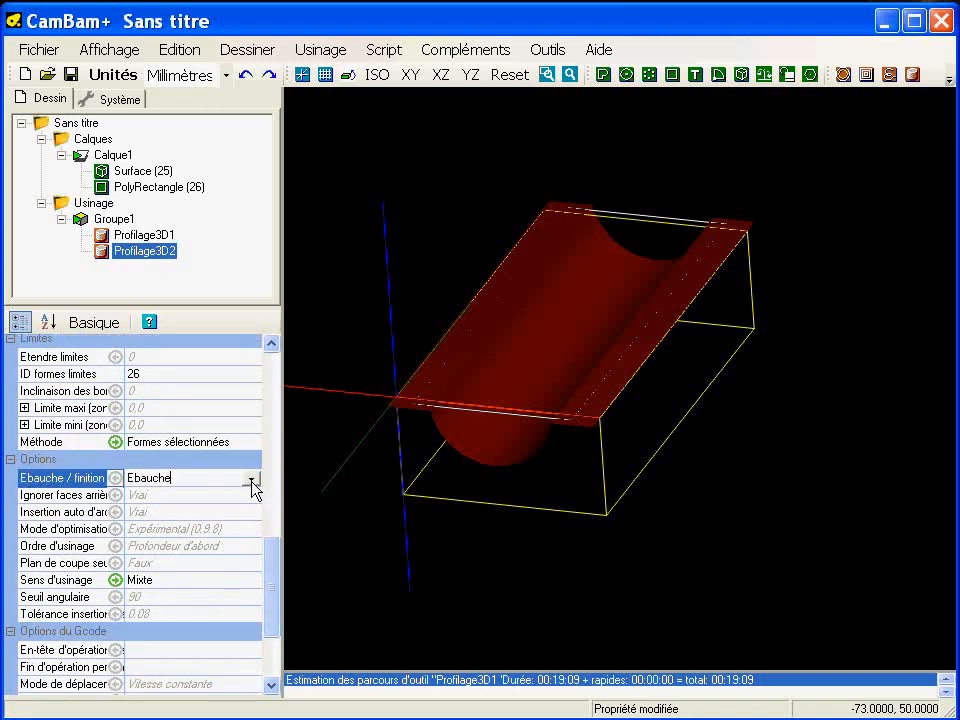
{"action": "left_click", "coordinate": [250, 479]}
{"action": "left_click", "coordinate": [155, 509]}
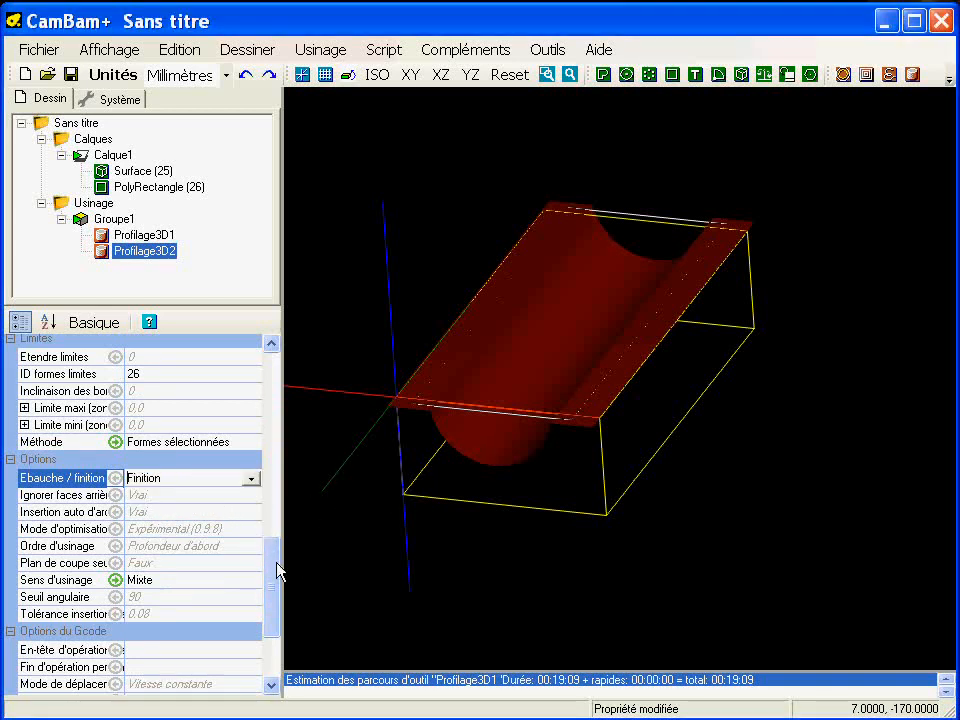
- Set the finishing operation's roughing clearance (Surépaisseur) to 0 and its stepover (Recouvrement) to 0.2
{"action": "left_click_drag", "start_coordinate": [277, 565], "coordinate": [276, 452]}
{"action": "left_click", "coordinate": [186, 491]}
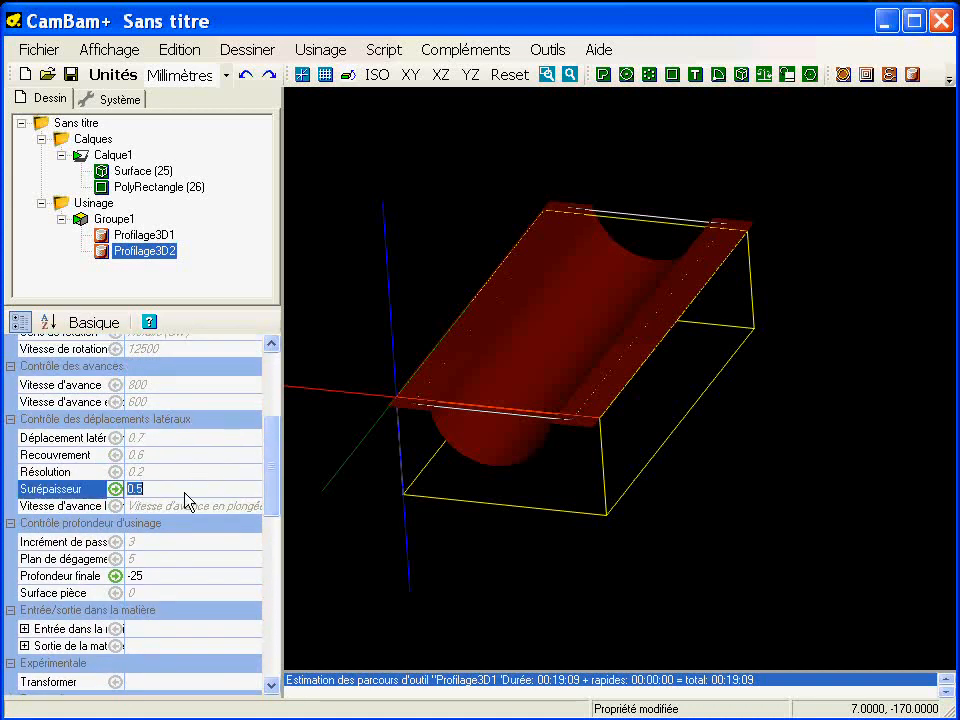
{"action": "type", "text": "0"}
{"action": "key", "text": "Return"}
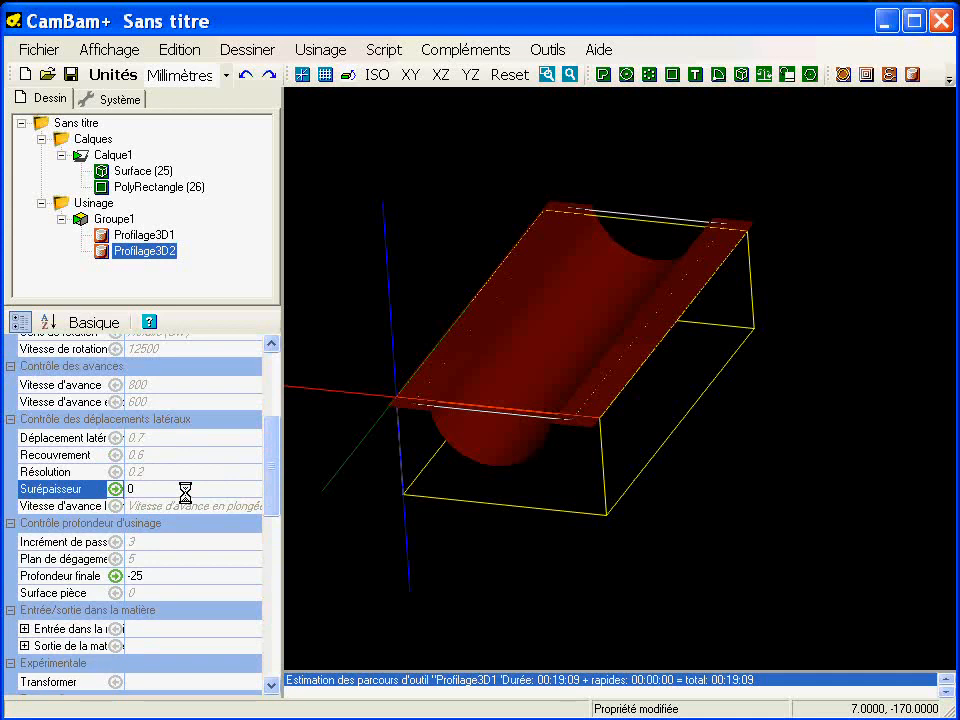
{"action": "left_click_drag", "start_coordinate": [270, 485], "coordinate": [272, 466]}
{"action": "left_click", "coordinate": [165, 496]}
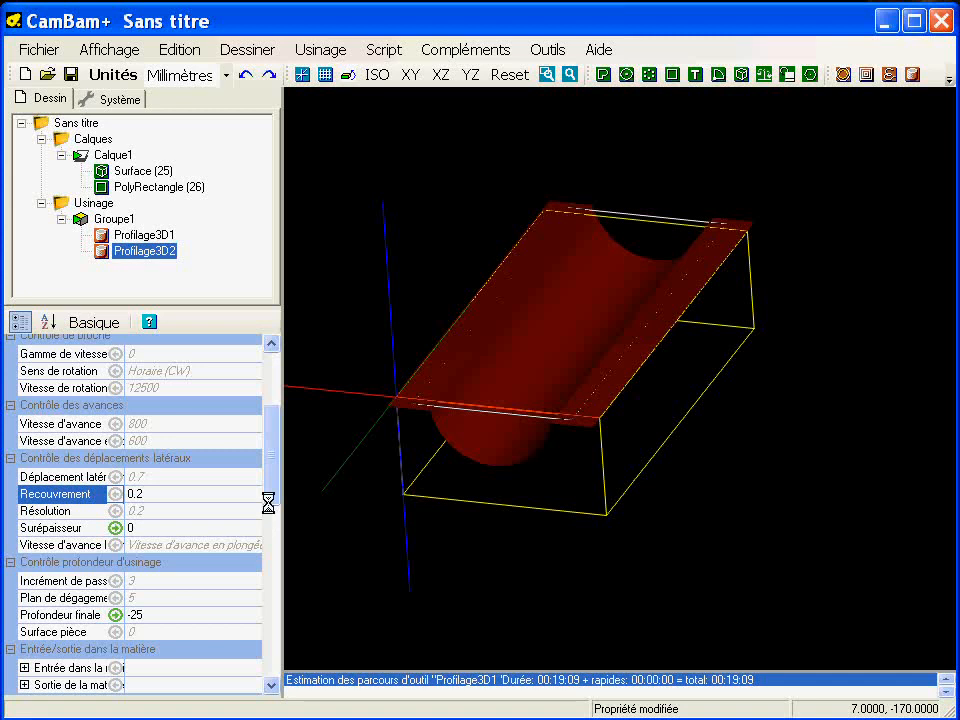
- Generate the toolpaths of the Profilage3D2 finishing operation and inspect them over the trough
{"action": "left_click_drag", "start_coordinate": [277, 460], "coordinate": [283, 640]}
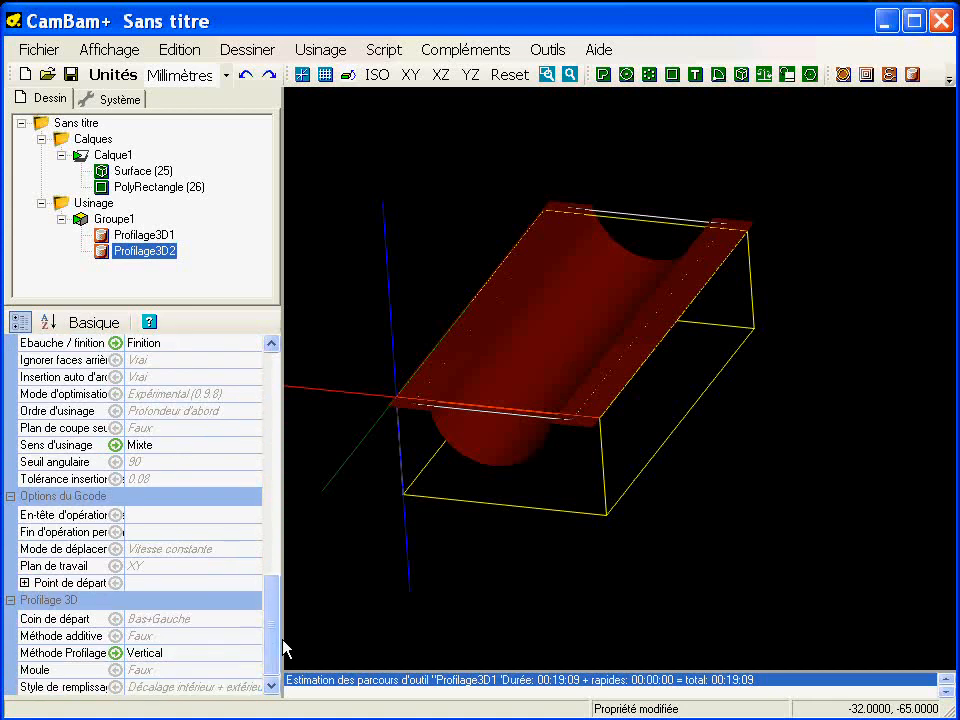
{"action": "right_click", "coordinate": [152, 253]}
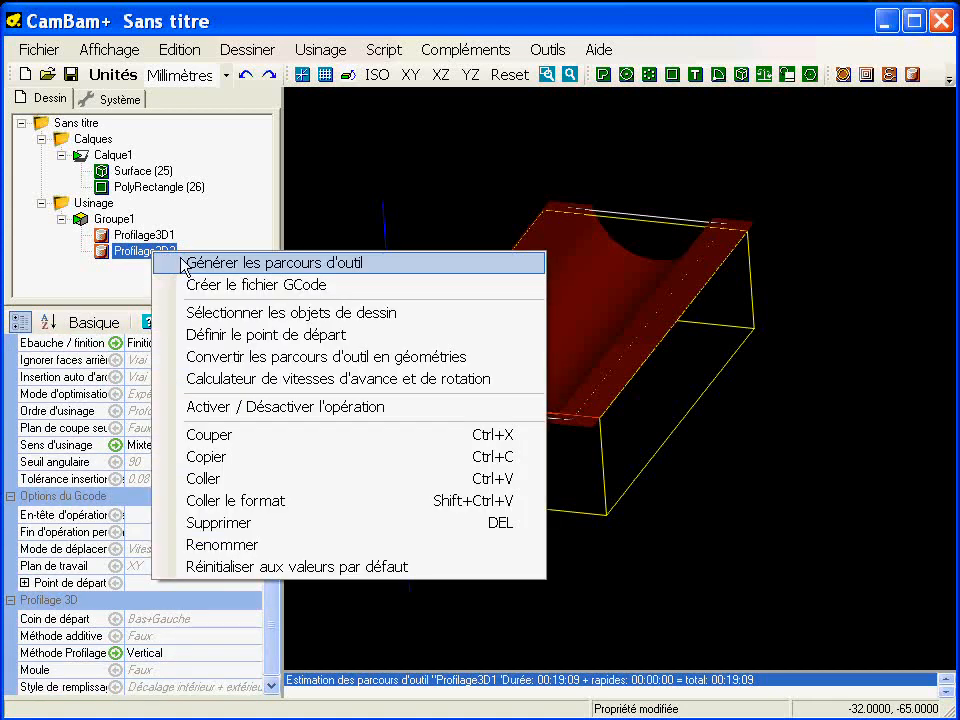
{"action": "left_click", "coordinate": [220, 262]}
{"action": "left_click_drag", "start_coordinate": [523, 402], "coordinate": [499, 405], "text": "alt"}
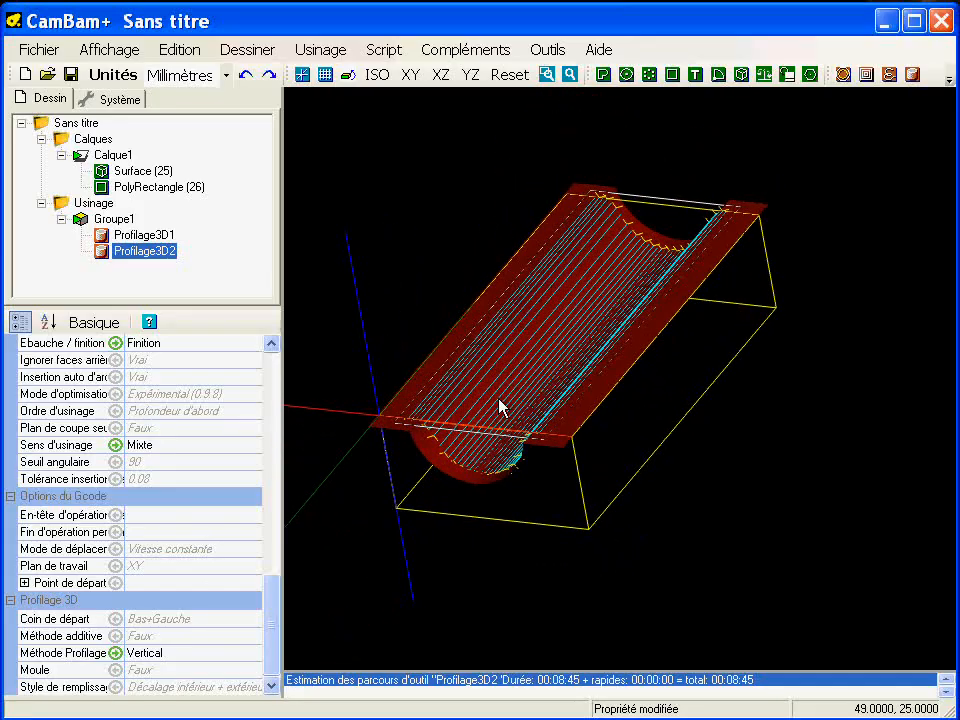